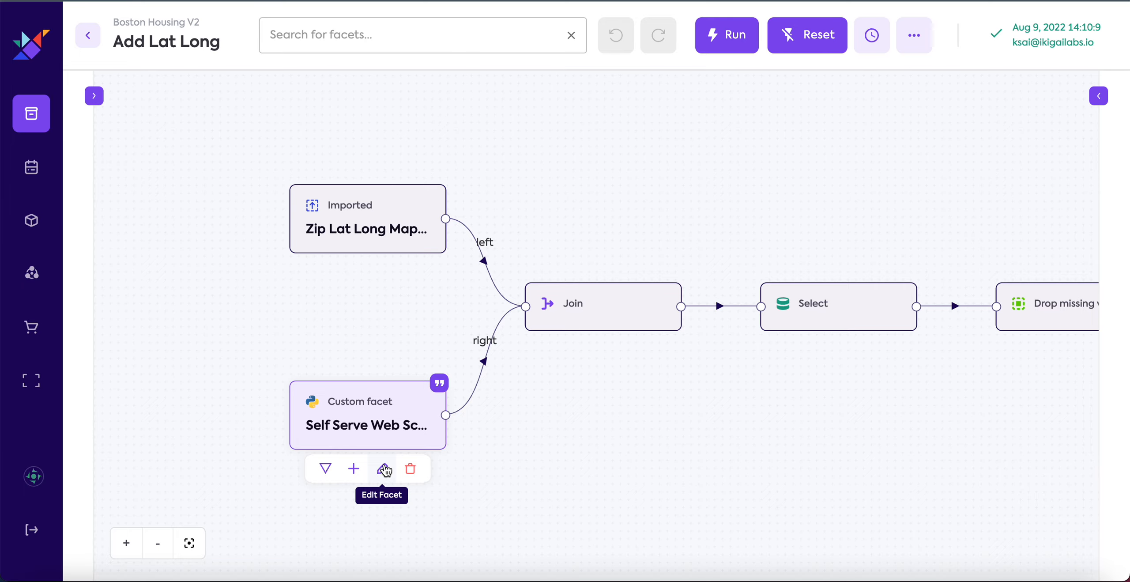
Step: Open the Self Serve Web Scraper custom facet and examine its Selenium IDE script, then close it without saving
{"action": "left_click", "coordinate": [383, 469]}
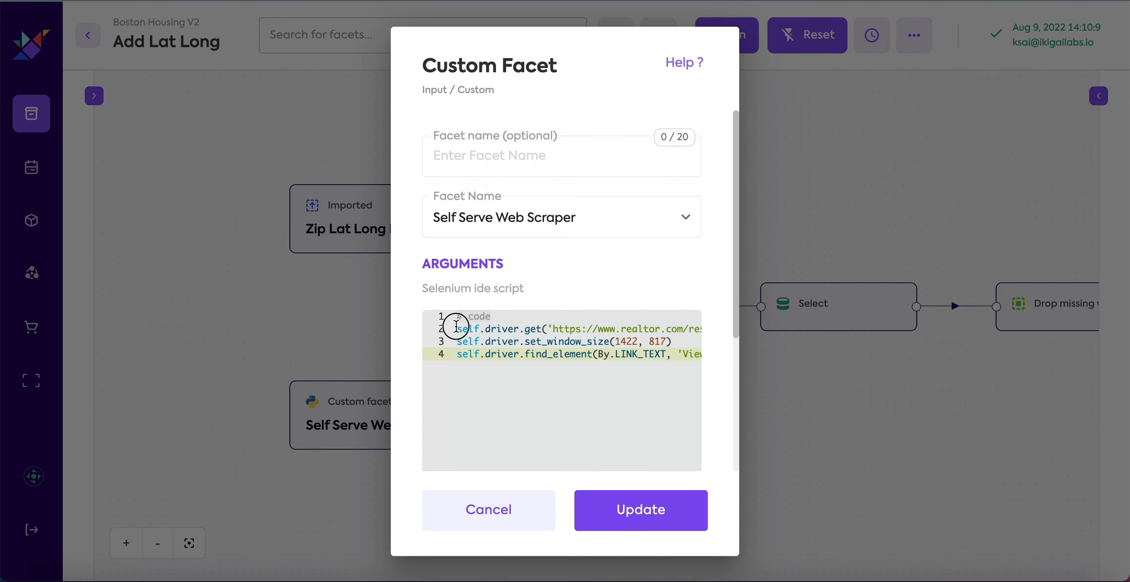
{"action": "left_click_drag", "start_coordinate": [456, 326], "coordinate": [737, 360]}
{"action": "left_click", "coordinate": [565, 381]}
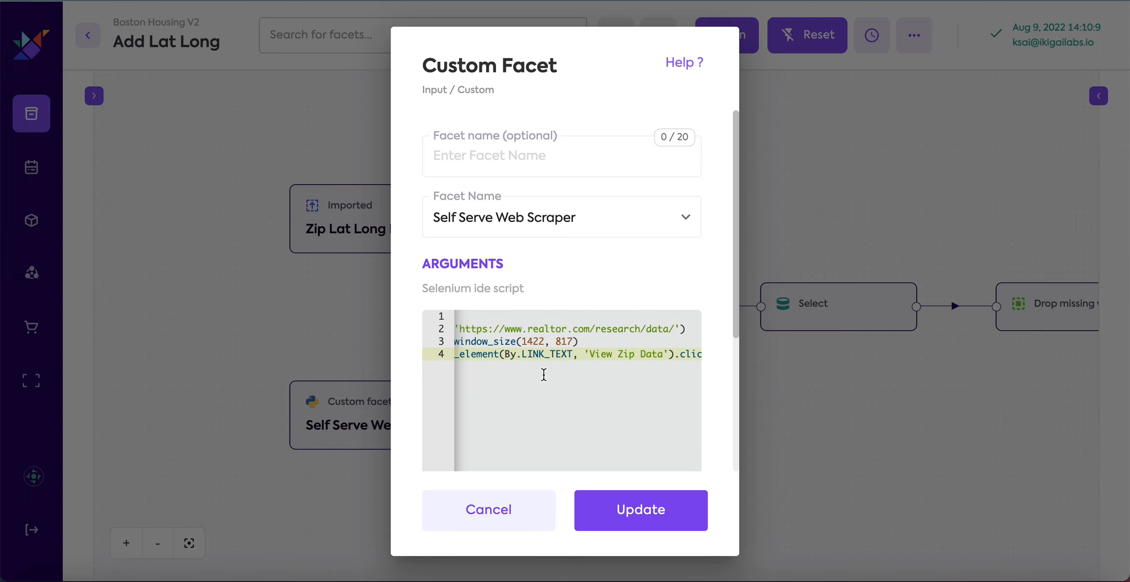
{"action": "scroll", "coordinate": [544, 374], "scroll_direction": "left", "scroll_amount": 5}
{"action": "left_click_drag", "start_coordinate": [455, 331], "coordinate": [722, 371]}
{"action": "left_click", "coordinate": [616, 385]}
{"action": "scroll", "coordinate": [557, 392], "scroll_direction": "left", "scroll_amount": 5}
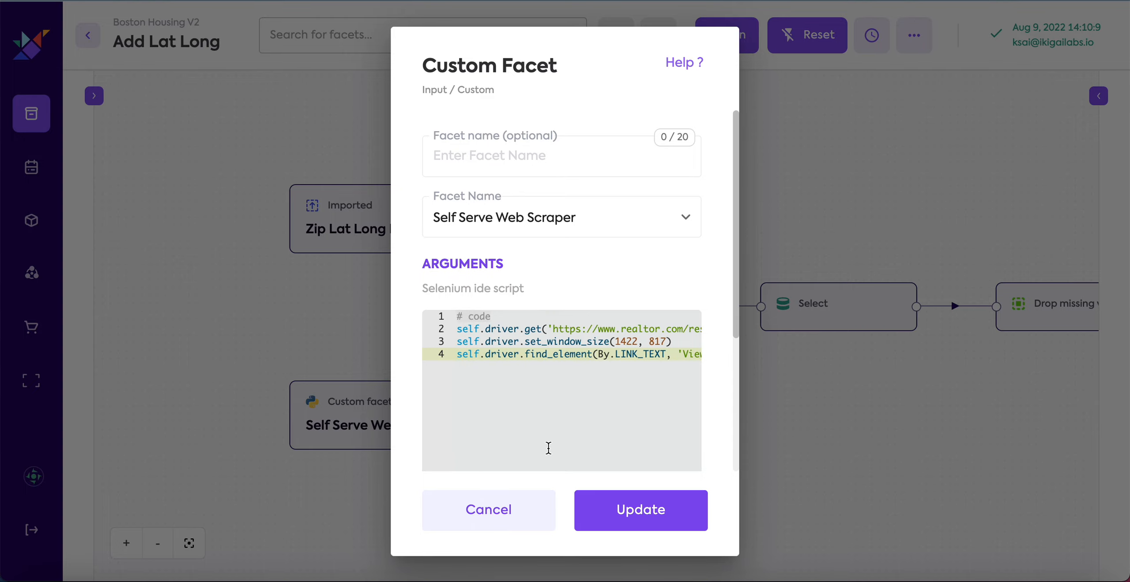
{"action": "left_click", "coordinate": [504, 512]}
Step: Review the Join facet's join option and its left and right table columns, and update the facet
{"action": "left_click_drag", "start_coordinate": [621, 416], "coordinate": [535, 406]}
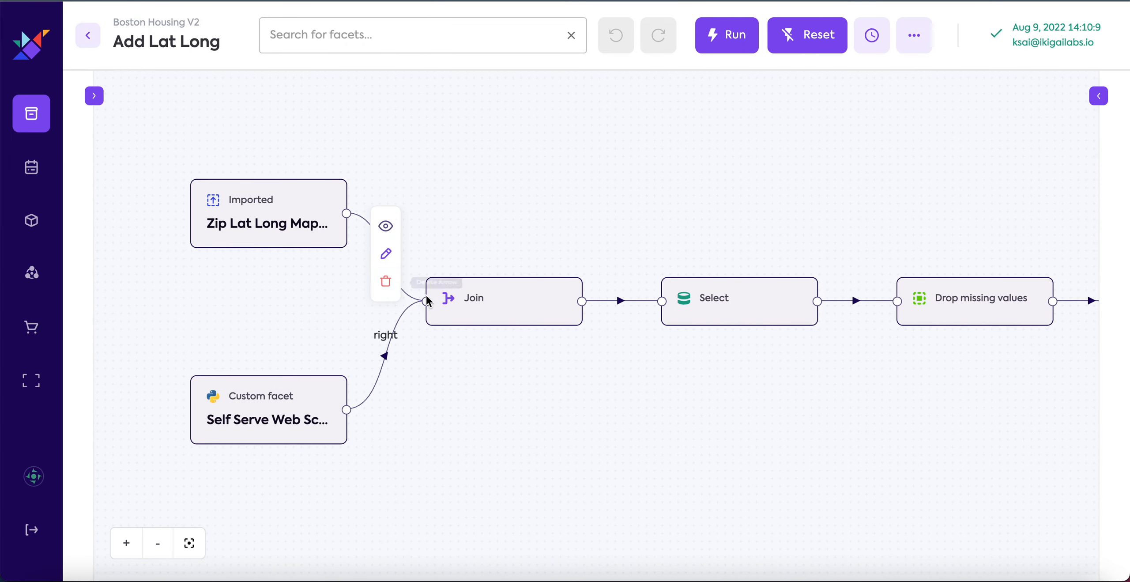
{"action": "mouse_move", "coordinate": [497, 321]}
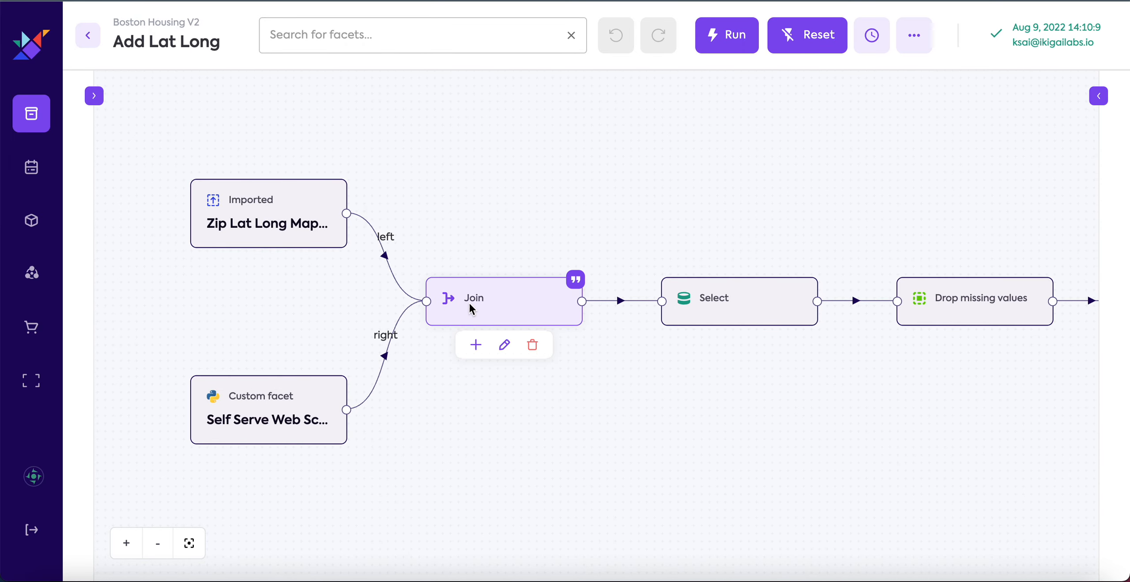
{"action": "mouse_move", "coordinate": [270, 224]}
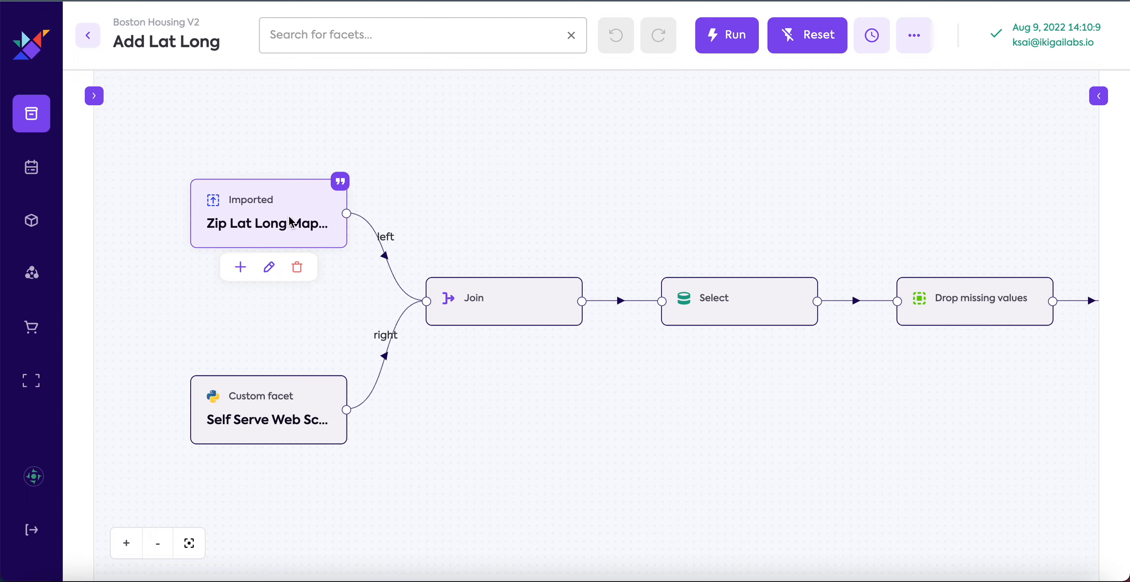
{"action": "mouse_move", "coordinate": [283, 407]}
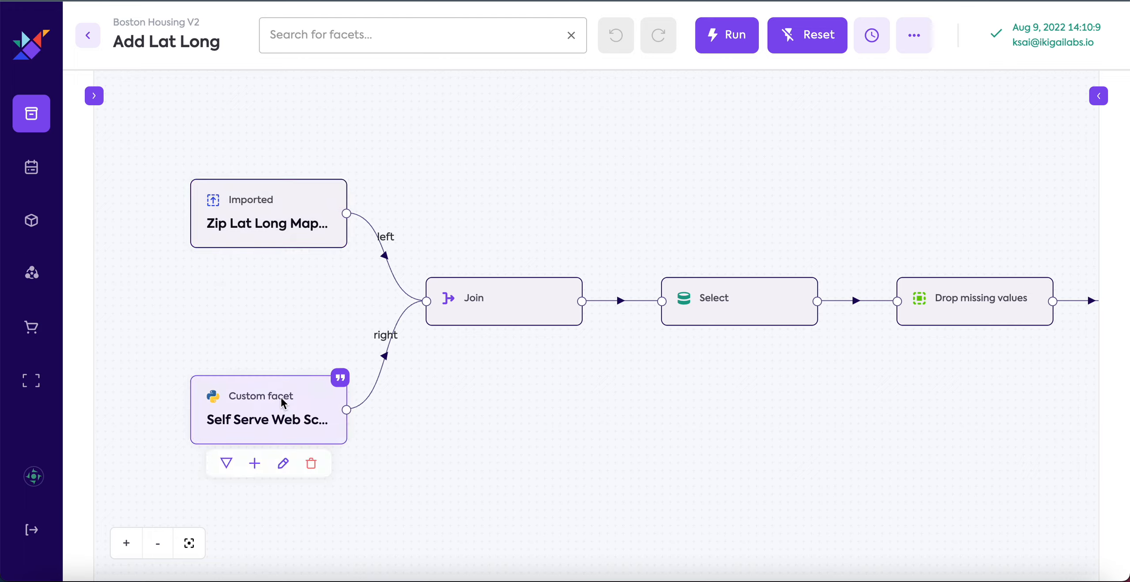
{"action": "left_click", "coordinate": [506, 345]}
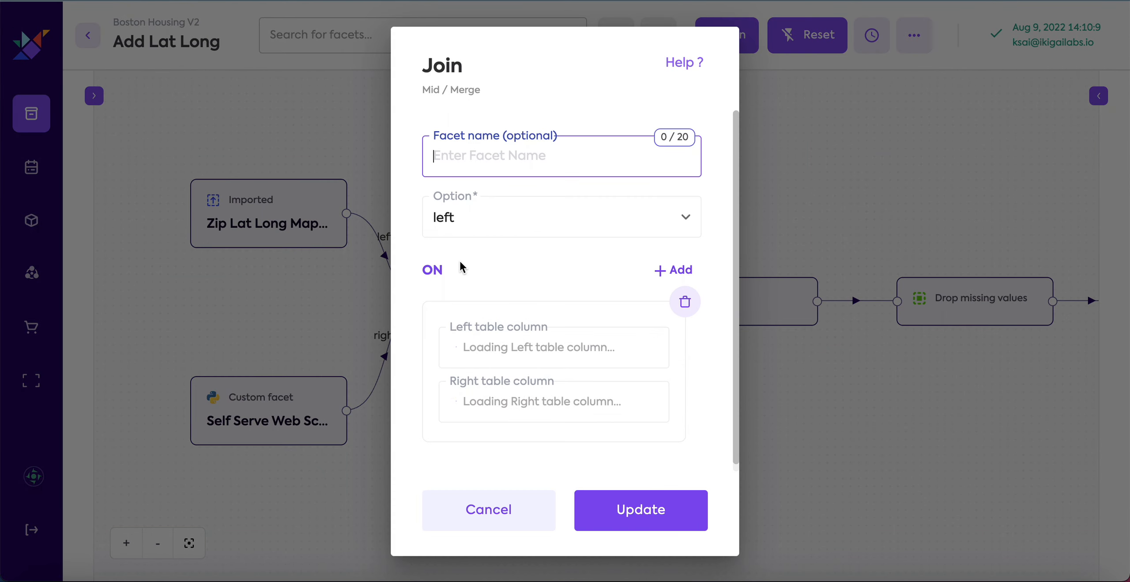
{"action": "left_click", "coordinate": [426, 280]}
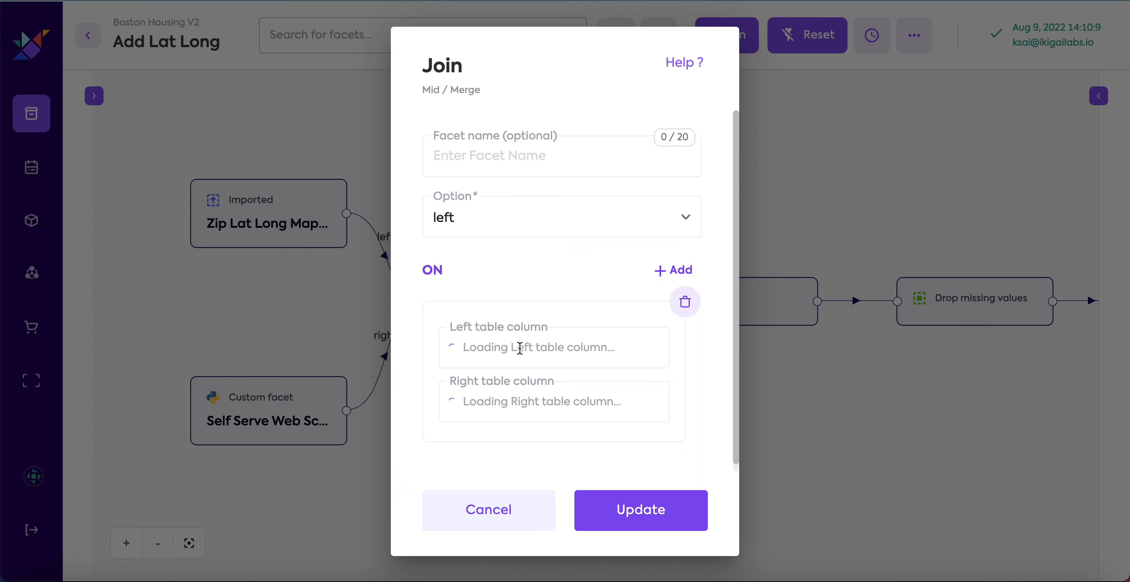
{"action": "left_click", "coordinate": [594, 499]}
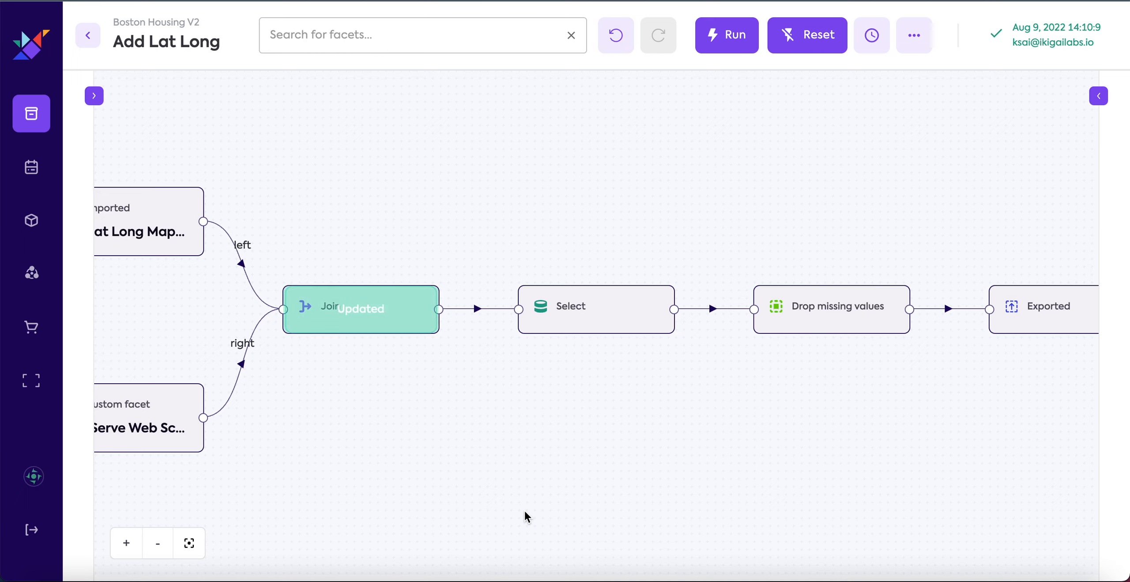
Step: Check the target columns chosen in the Select facet and close its settings without saving
{"action": "mouse_move", "coordinate": [618, 308]}
{"action": "left_click", "coordinate": [598, 354]}
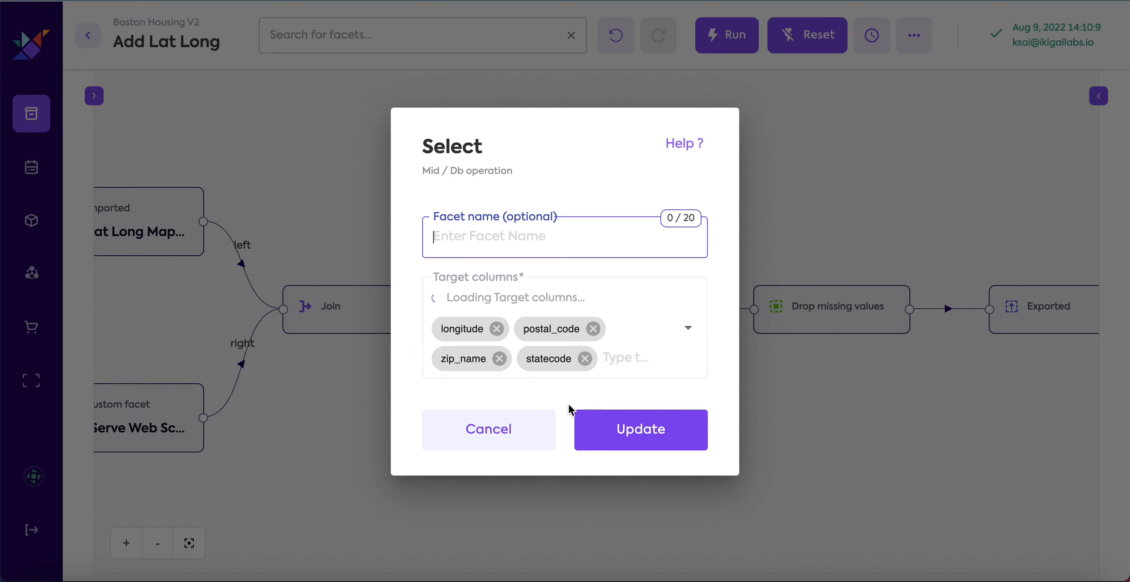
{"action": "left_click", "coordinate": [501, 435]}
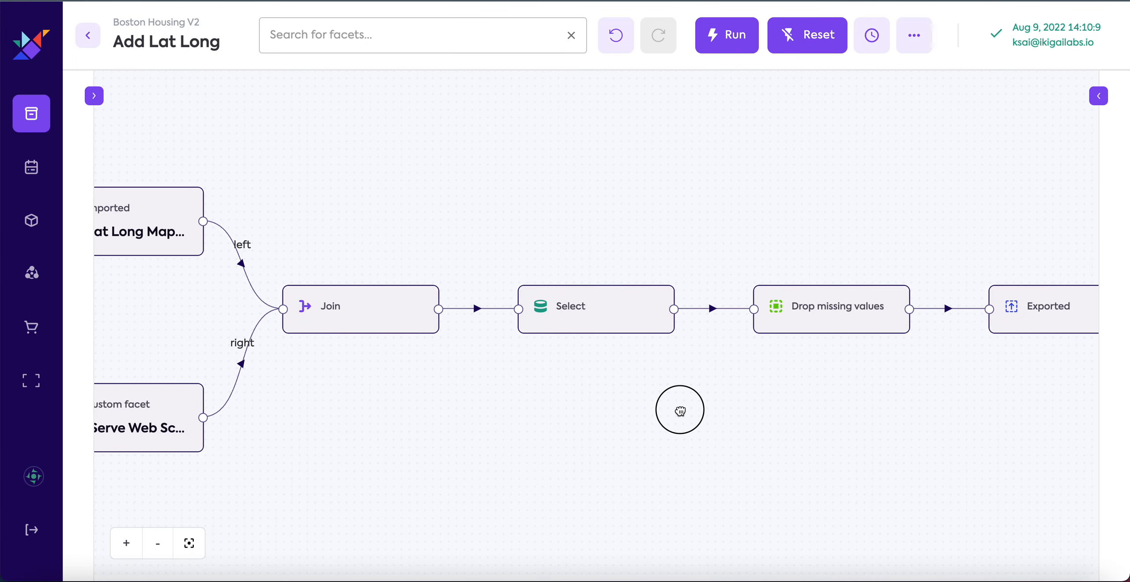
Step: Check the how, axis and target column settings of the Drop missing values facet, leaving without saving
{"action": "left_click_drag", "start_coordinate": [680, 410], "coordinate": [452, 409]}
{"action": "mouse_move", "coordinate": [566, 308]}
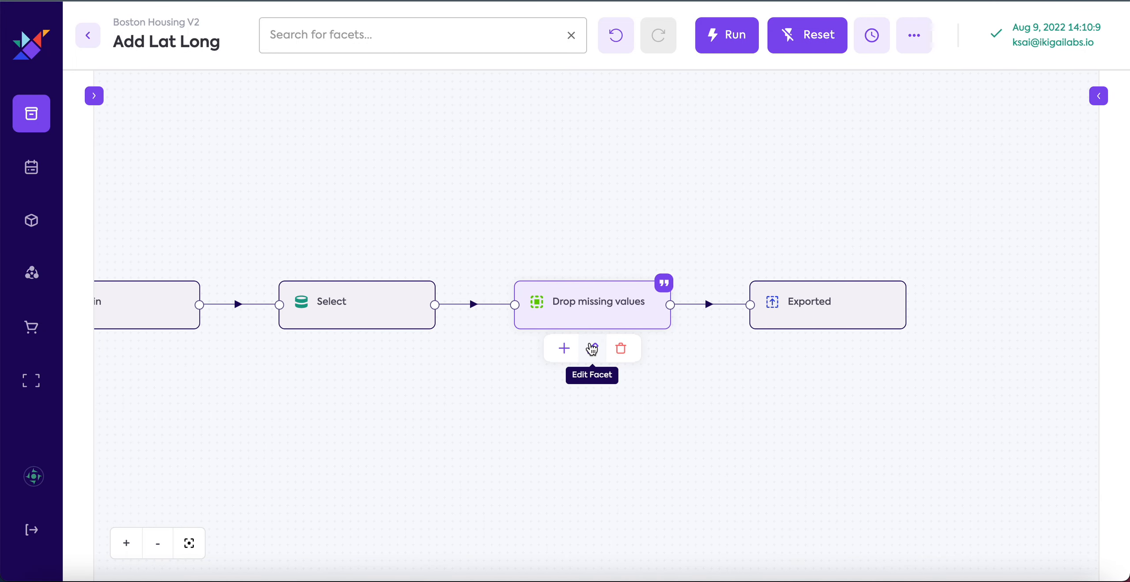
{"action": "mouse_move", "coordinate": [751, 305]}
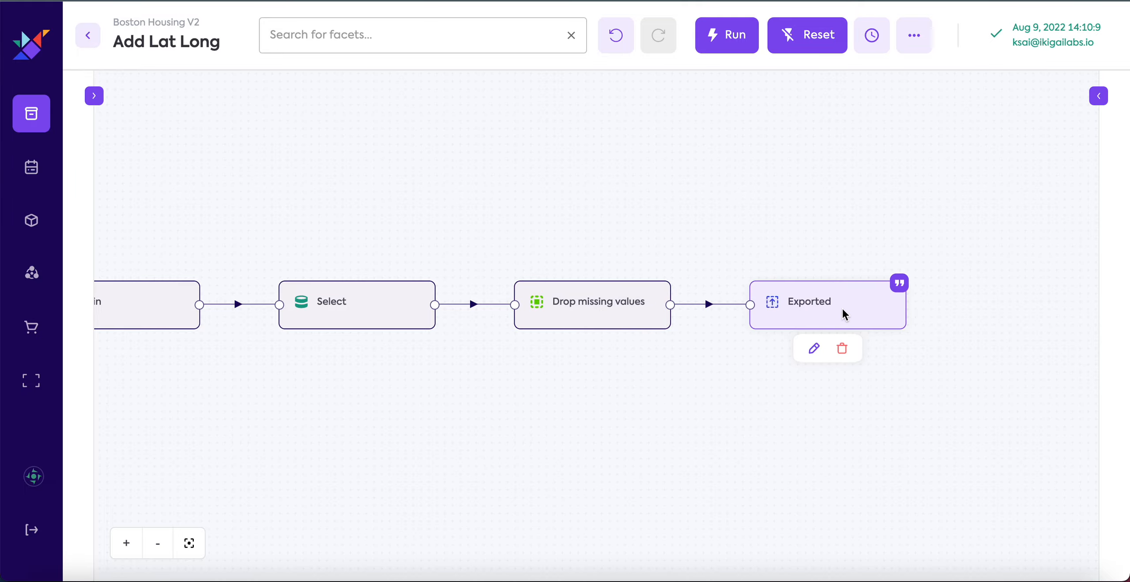
{"action": "mouse_move", "coordinate": [616, 309]}
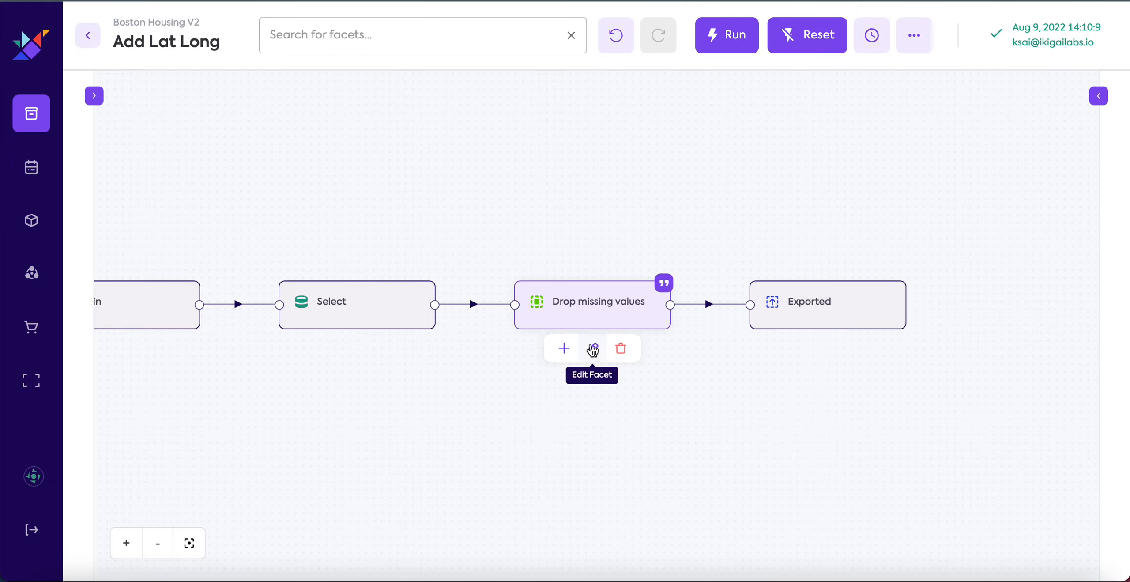
{"action": "left_click", "coordinate": [594, 351]}
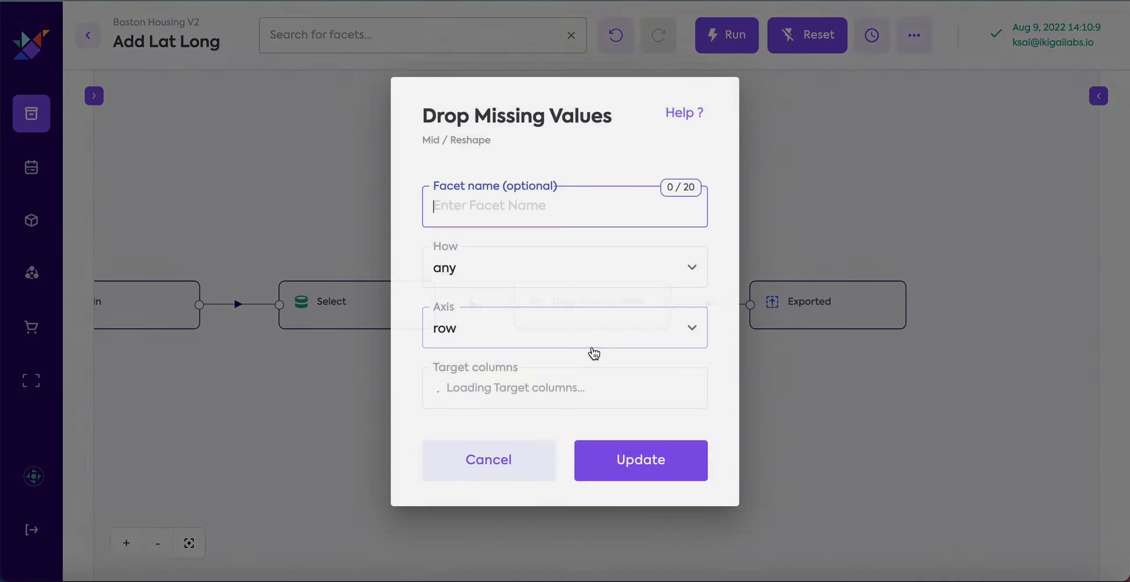
{"action": "left_click", "coordinate": [490, 469]}
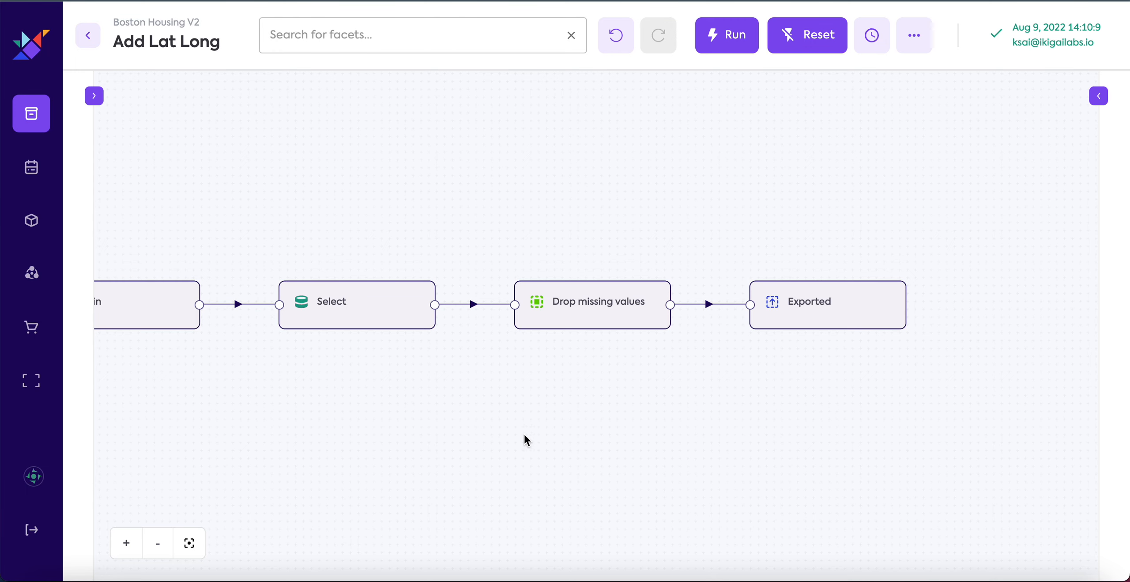
Step: Check the file type, dataset name and header settings of the Exported facet, leaving without saving
{"action": "left_click_drag", "start_coordinate": [547, 392], "coordinate": [674, 386]}
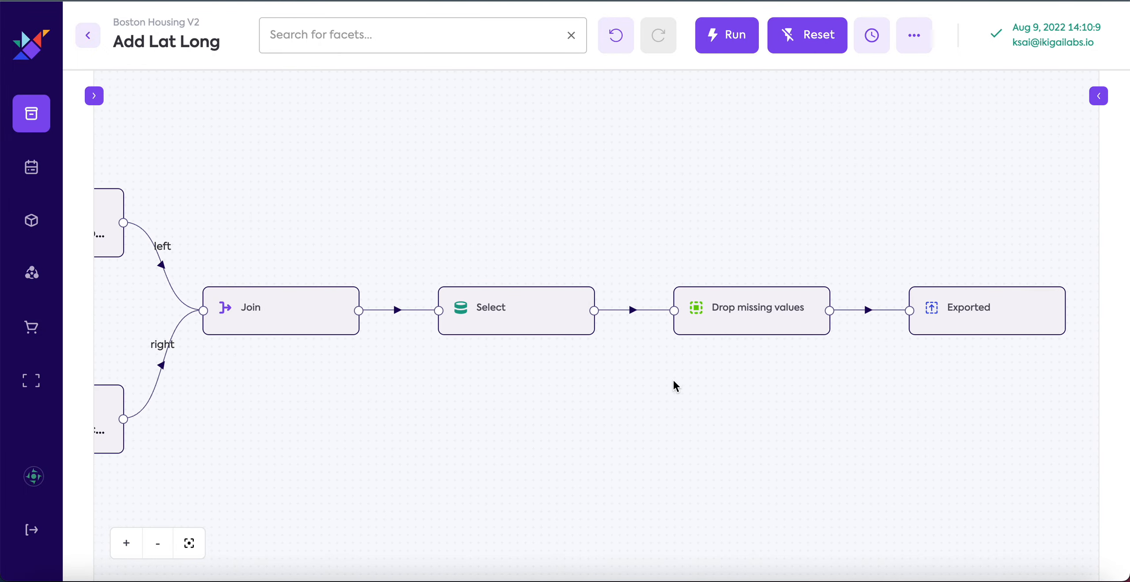
{"action": "left_click_drag", "start_coordinate": [600, 429], "coordinate": [725, 399]}
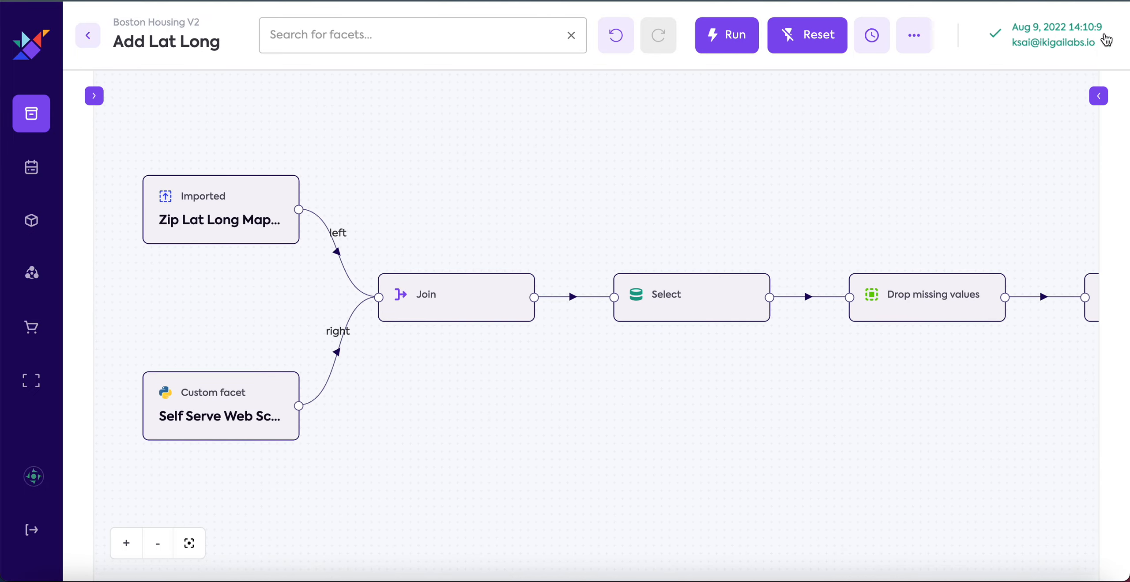
{"action": "left_click_drag", "start_coordinate": [887, 178], "coordinate": [800, 173]}
{"action": "mouse_move", "coordinate": [1031, 281]}
{"action": "left_click", "coordinate": [1055, 336]}
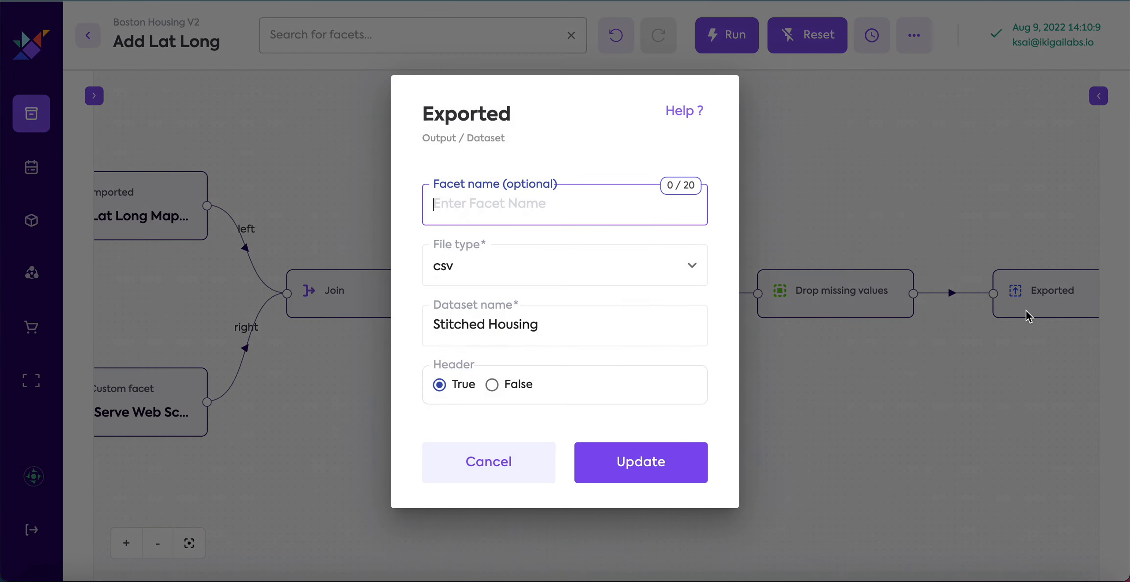
{"action": "left_click", "coordinate": [502, 465]}
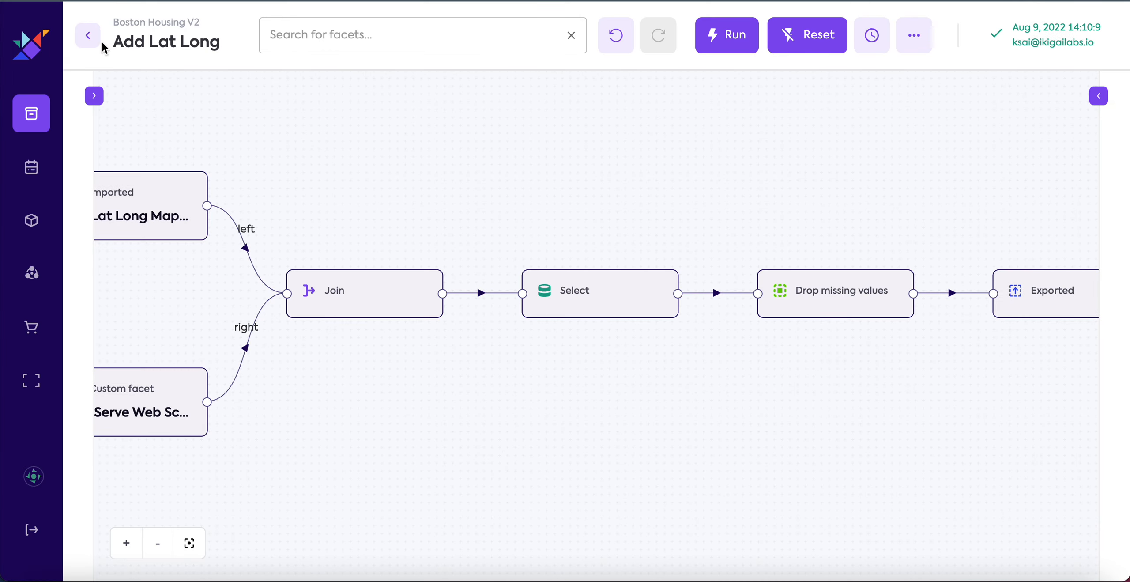
Step: Open the Stitched Housing dataset from the project's Alert Design dataset folder and examine its table rows
{"action": "left_click", "coordinate": [90, 35]}
{"action": "left_click", "coordinate": [152, 168]}
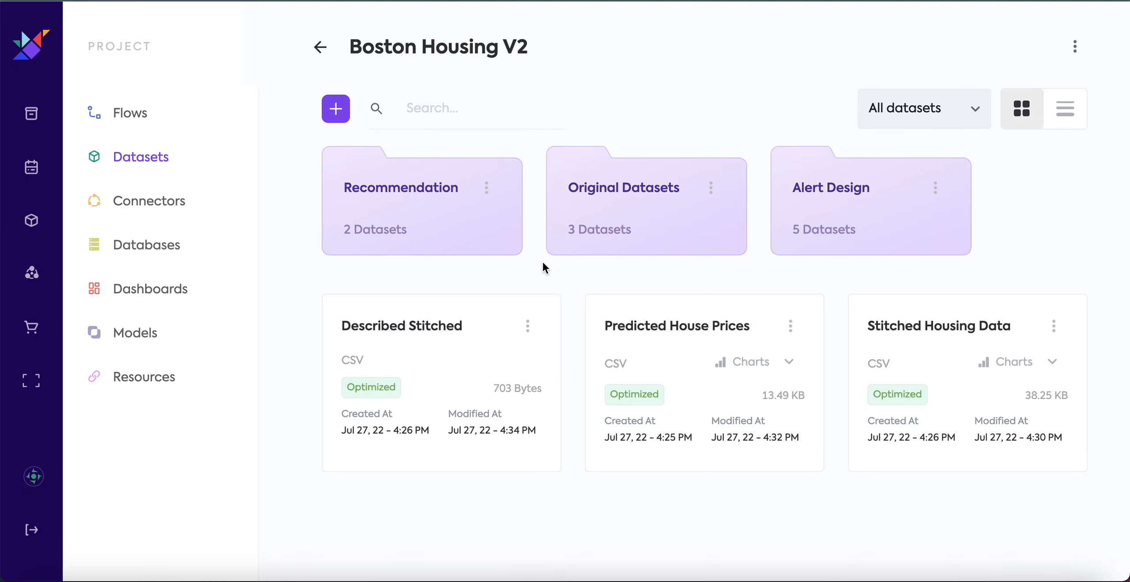
{"action": "left_click", "coordinate": [841, 191]}
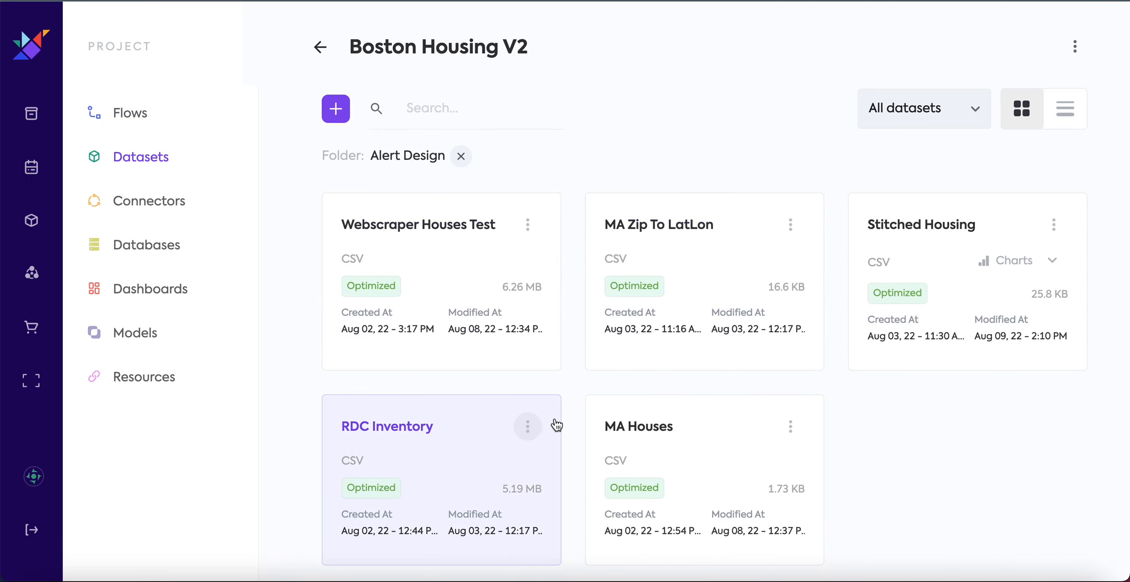
{"action": "left_click", "coordinate": [937, 233]}
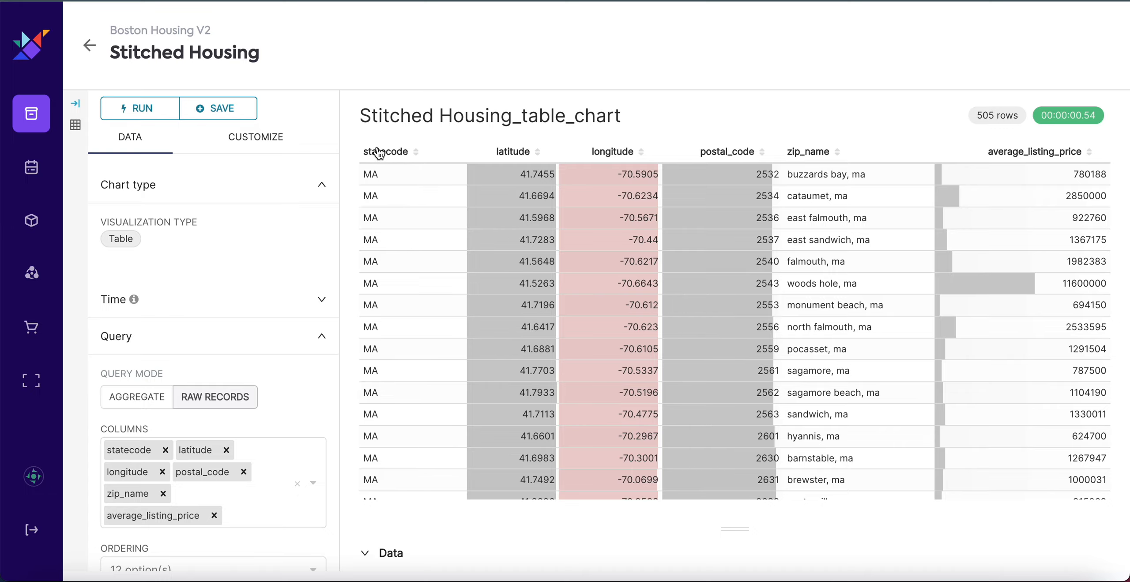
{"action": "scroll", "coordinate": [424, 438], "scroll_direction": "down", "scroll_amount": 20}
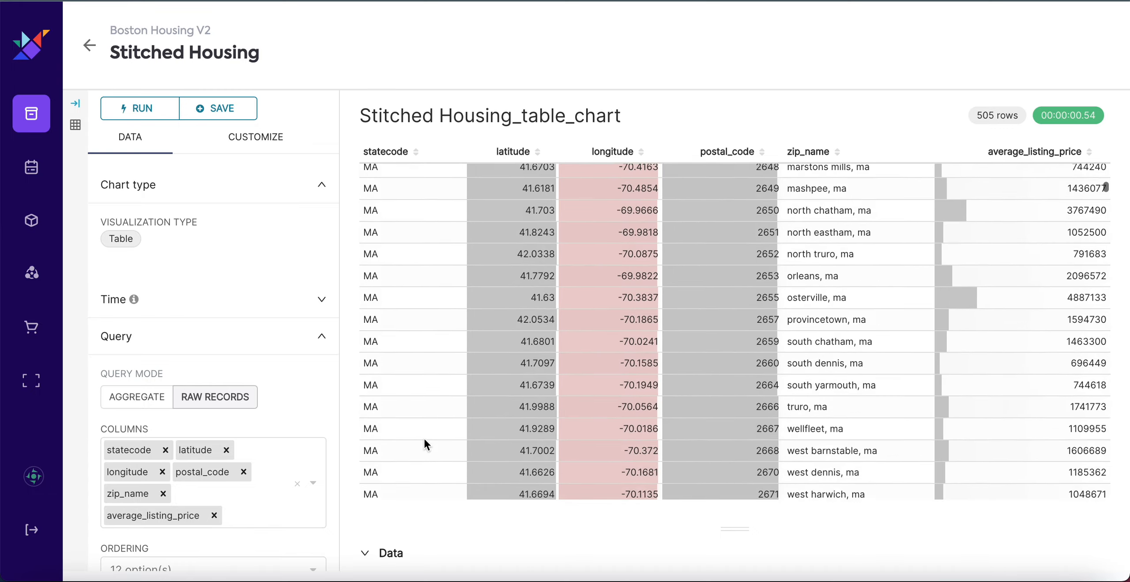
{"action": "scroll", "coordinate": [424, 442], "scroll_direction": "up", "scroll_amount": 10}
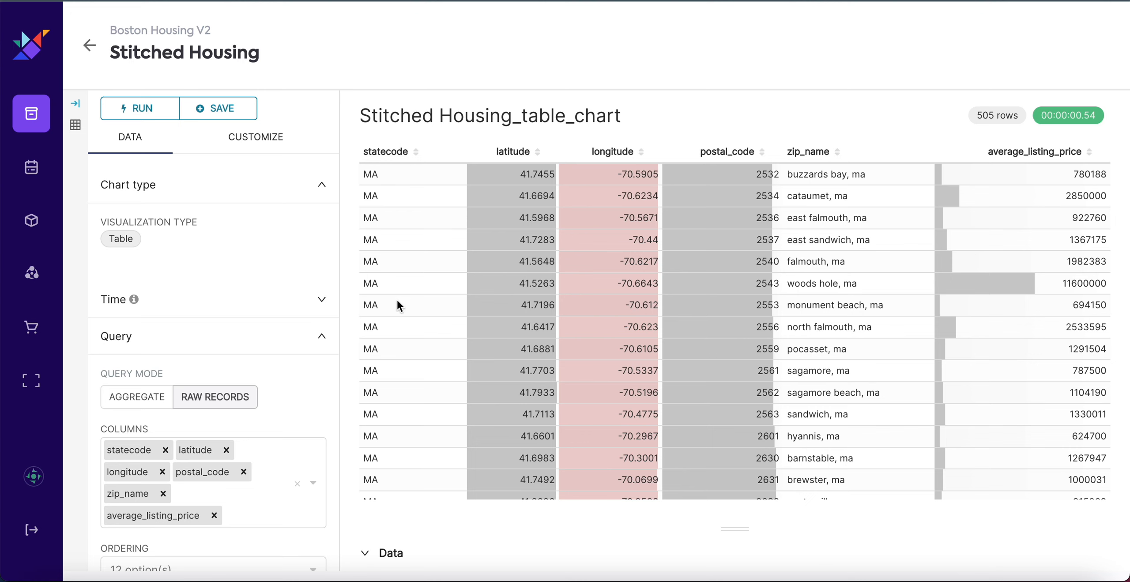
{"action": "scroll", "coordinate": [395, 308], "scroll_direction": "down", "scroll_amount": 1}
{"action": "scroll", "coordinate": [417, 264], "scroll_direction": "up", "scroll_amount": 2}
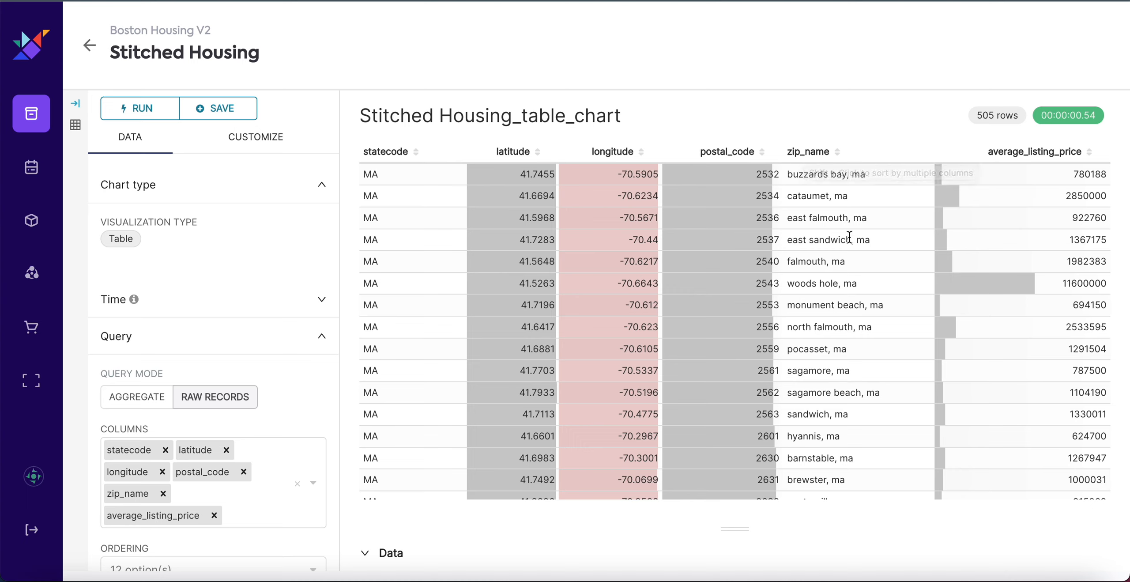
Step: Open the Webscraper Houses Test dataset from the Alert Design folder and examine all its columns
{"action": "left_click", "coordinate": [89, 45]}
{"action": "left_click", "coordinate": [852, 192]}
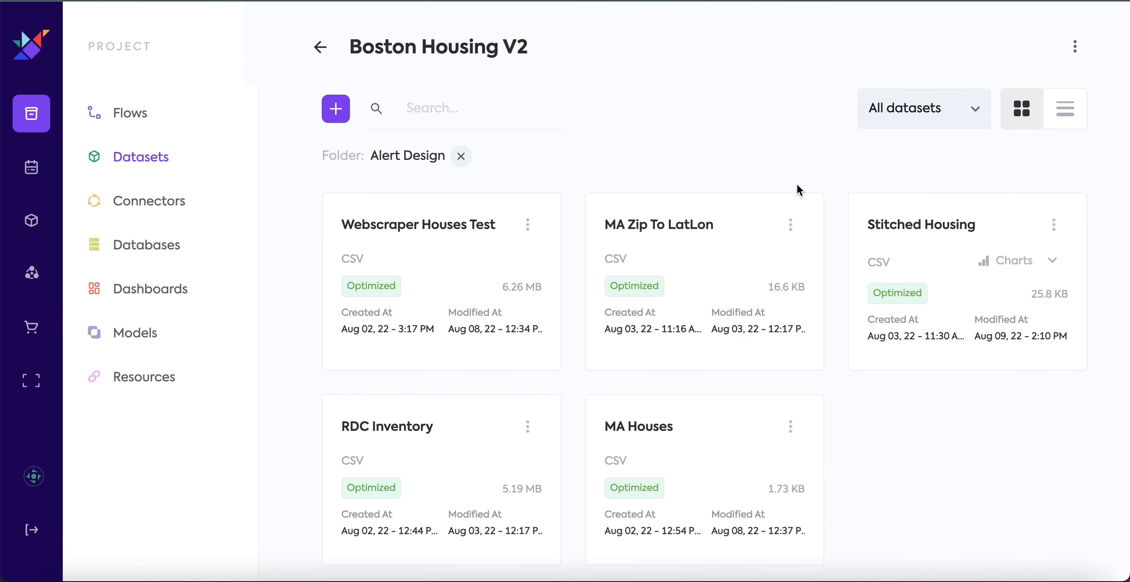
{"action": "left_click", "coordinate": [436, 225]}
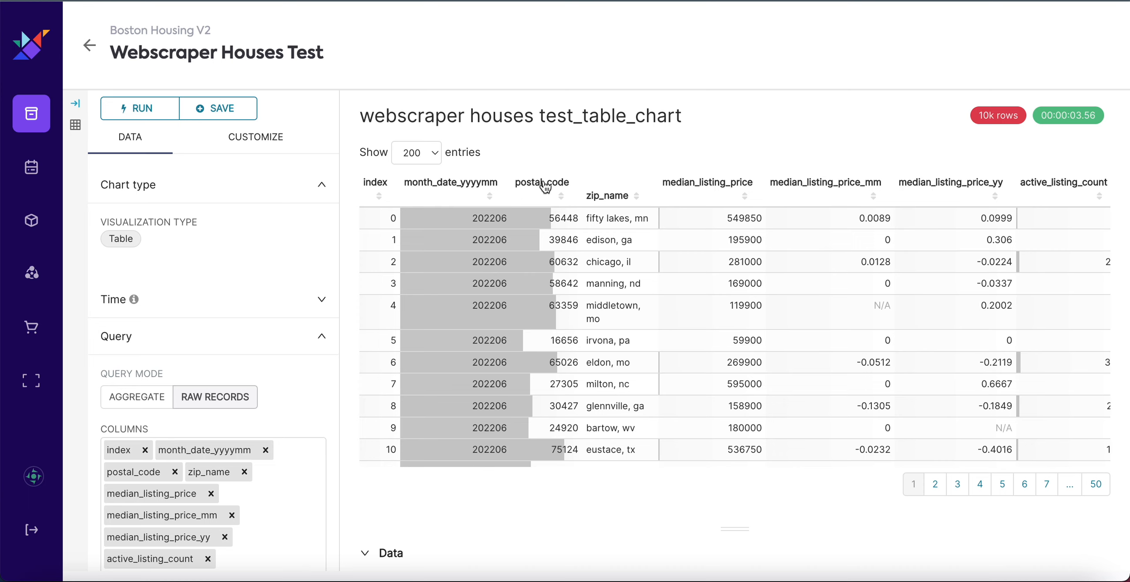
{"action": "scroll", "coordinate": [787, 328], "scroll_direction": "right", "scroll_amount": 5}
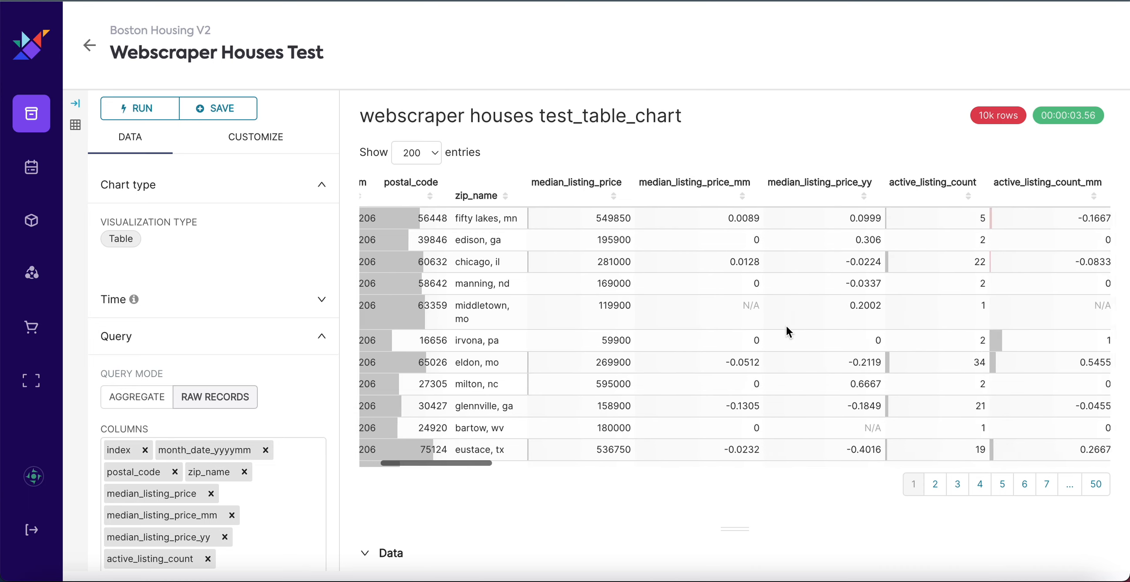
{"action": "scroll", "coordinate": [727, 287], "scroll_direction": "right", "scroll_amount": 10}
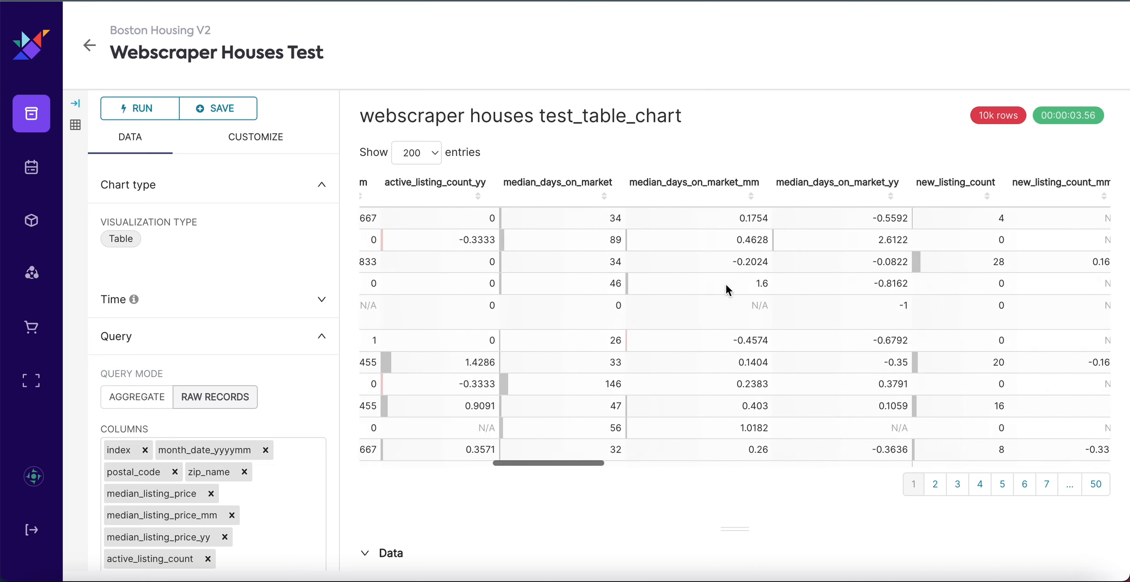
{"action": "scroll", "coordinate": [726, 282], "scroll_direction": "right", "scroll_amount": 15}
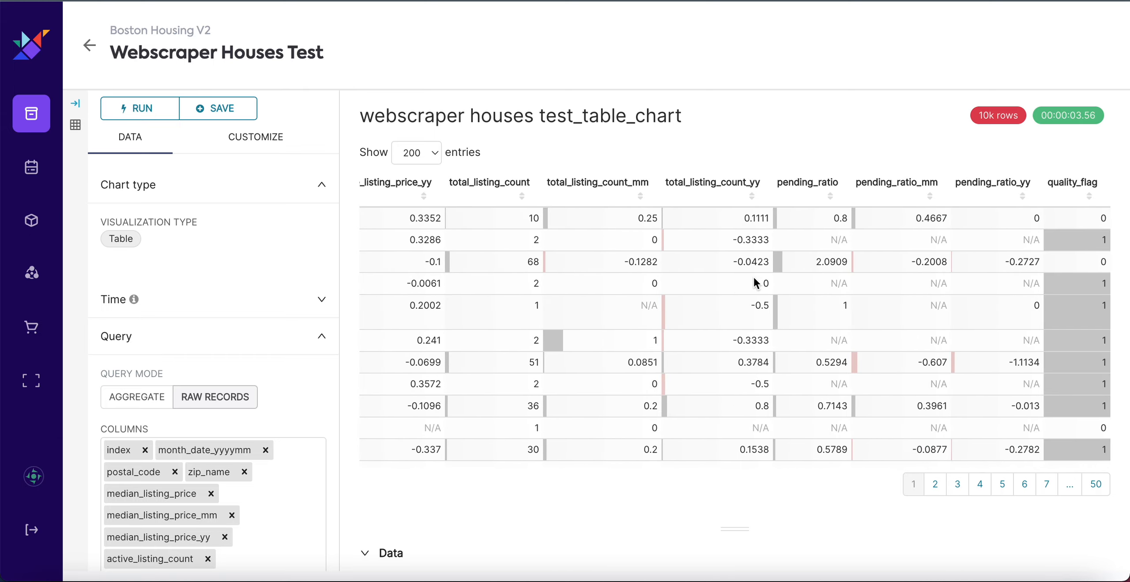
{"action": "scroll", "coordinate": [753, 276], "scroll_direction": "left", "scroll_amount": 20}
{"action": "scroll", "coordinate": [753, 276], "scroll_direction": "left", "scroll_amount": 5}
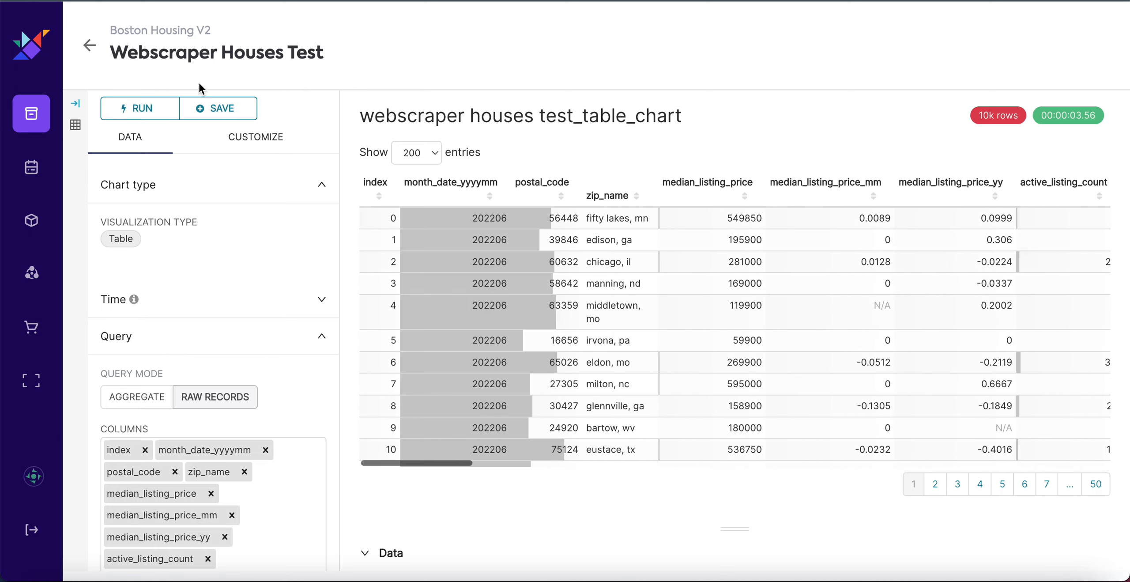
Step: Return to the dataset list of the Alert Design folder
{"action": "left_click", "coordinate": [90, 44]}
{"action": "left_click", "coordinate": [856, 204]}
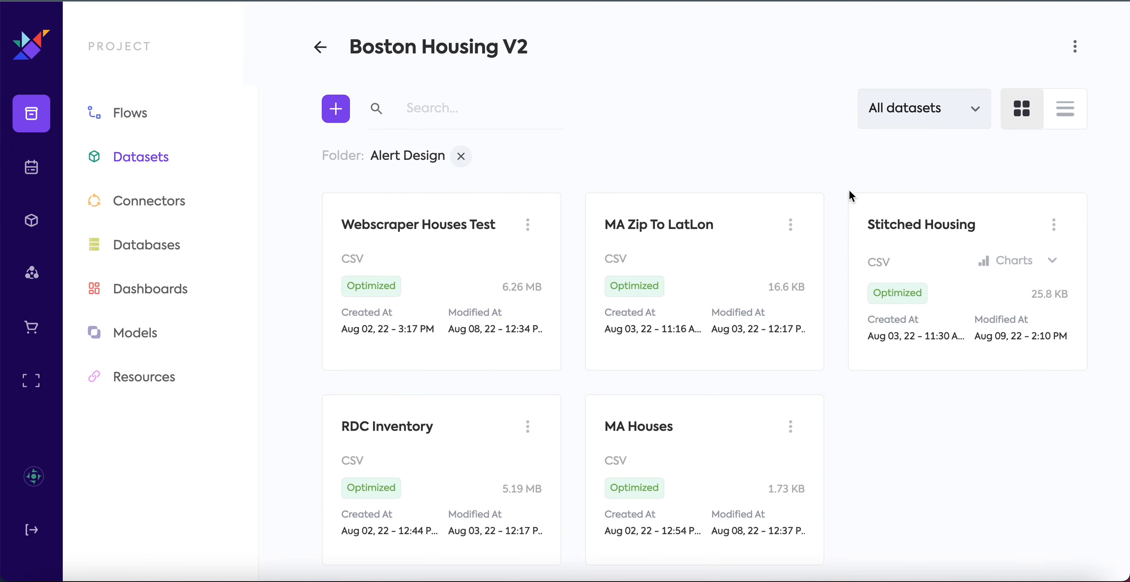
{"action": "scroll", "coordinate": [622, 209], "scroll_direction": "down", "scroll_amount": 2}
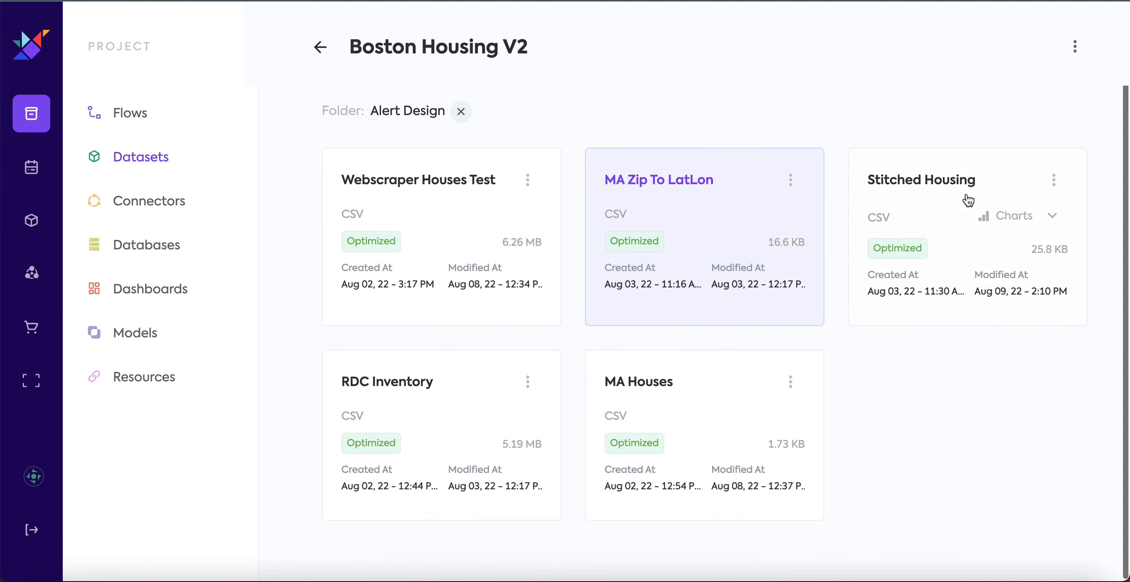
Step: Open the Map Box chart of the Stitched Housing dataset and examine the Massachusetts clusters at different map scales
{"action": "left_click", "coordinate": [1018, 218]}
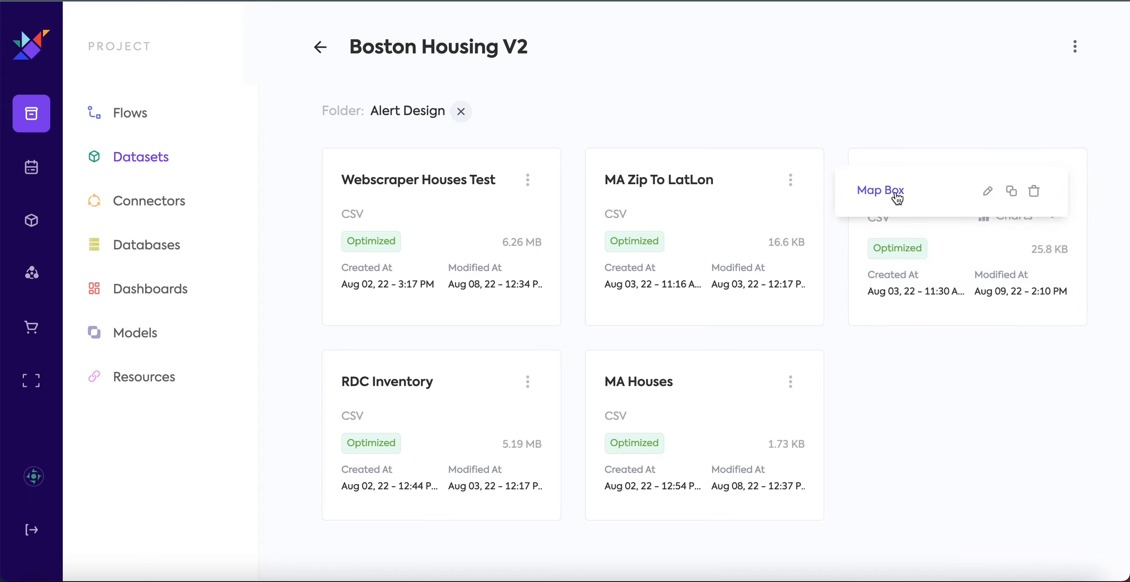
{"action": "left_click", "coordinate": [884, 191]}
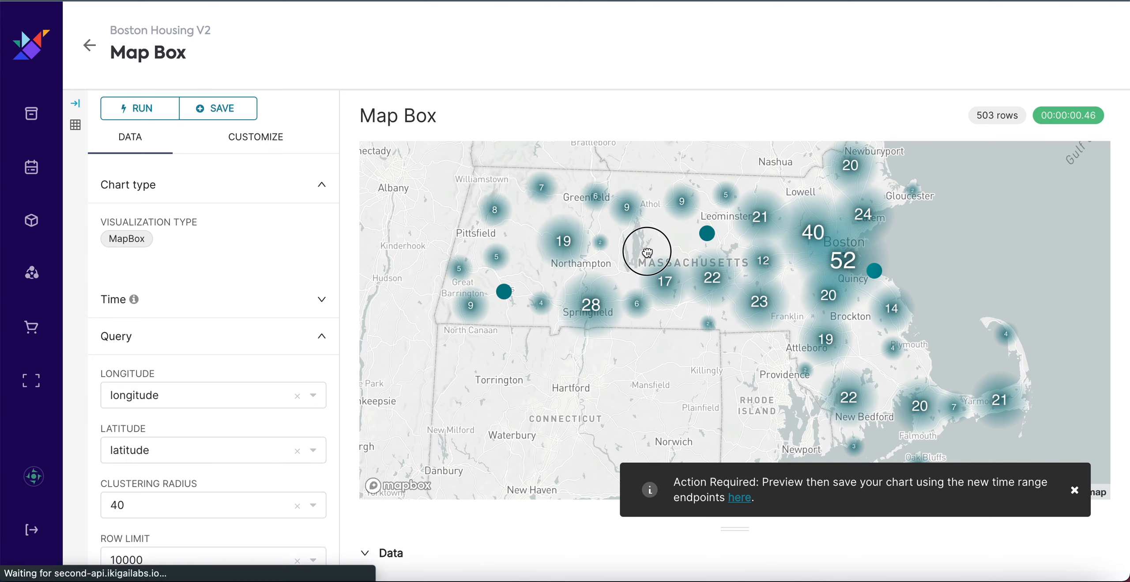
{"action": "left_click_drag", "start_coordinate": [648, 252], "coordinate": [638, 260]}
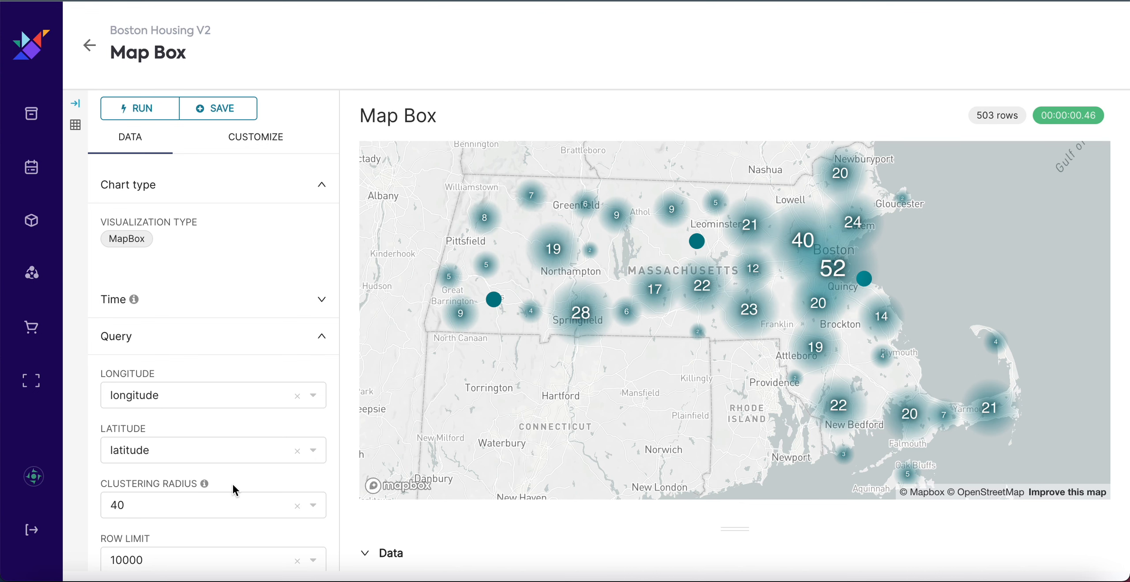
{"action": "scroll", "coordinate": [599, 328], "scroll_direction": "down", "scroll_amount": 3}
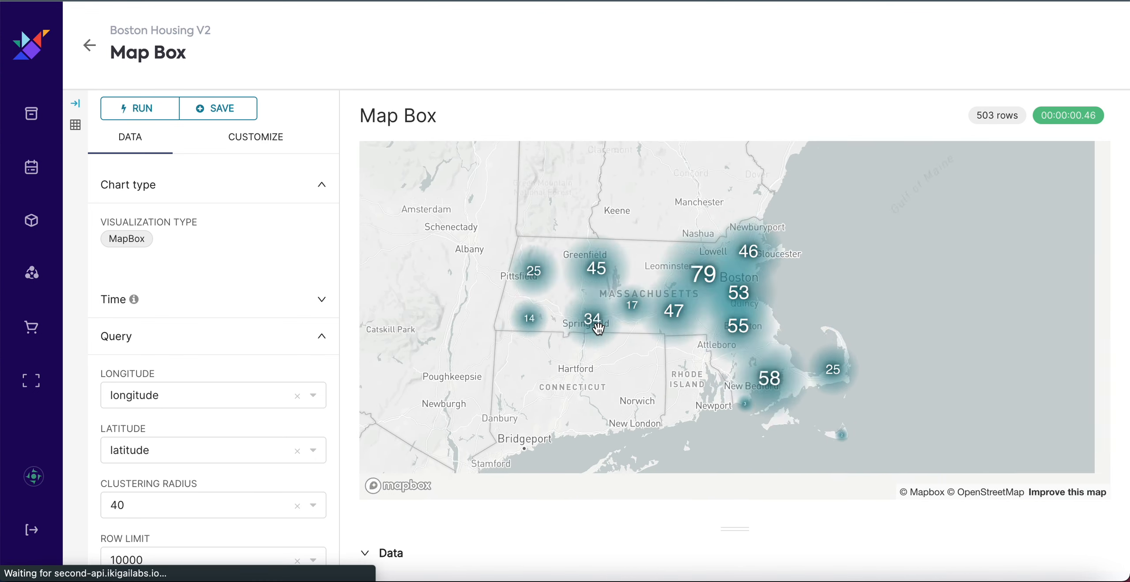
{"action": "scroll", "coordinate": [630, 363], "scroll_direction": "down", "scroll_amount": 5}
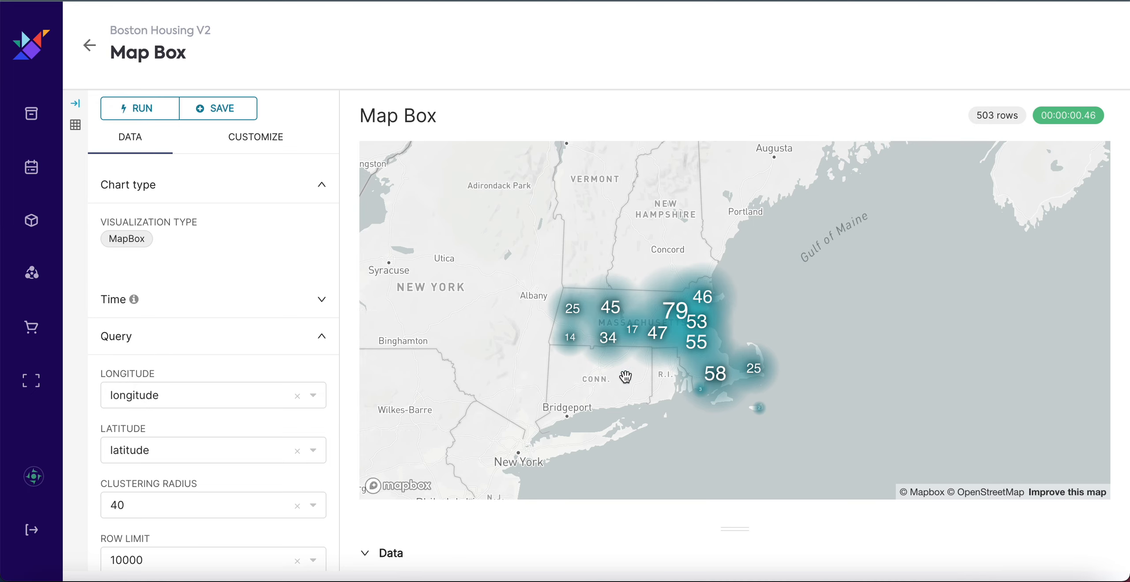
{"action": "scroll", "coordinate": [635, 323], "scroll_direction": "up", "scroll_amount": 5}
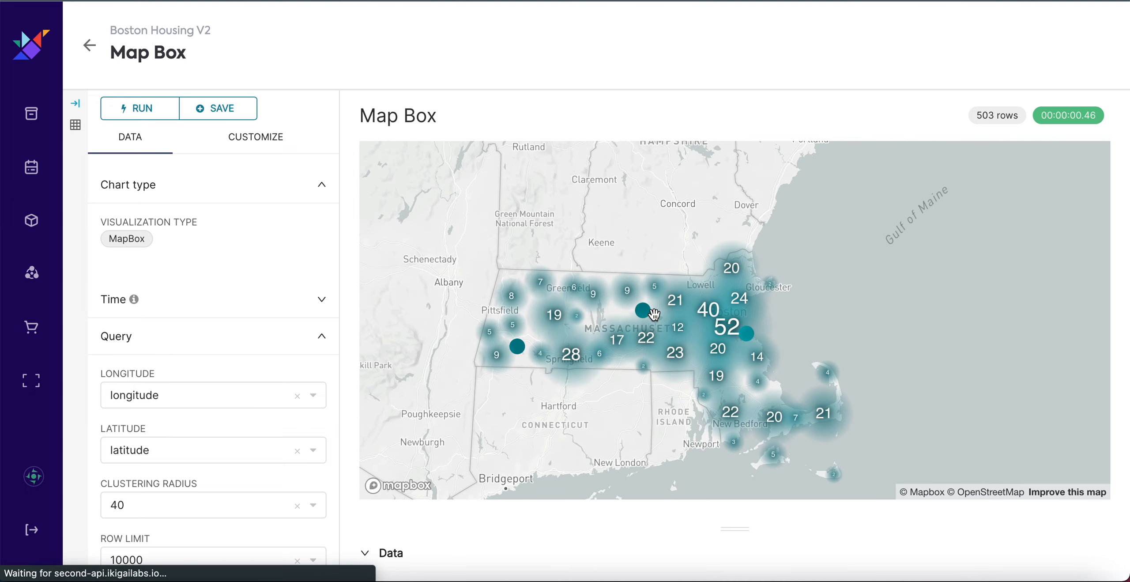
{"action": "scroll", "coordinate": [655, 314], "scroll_direction": "up", "scroll_amount": 3}
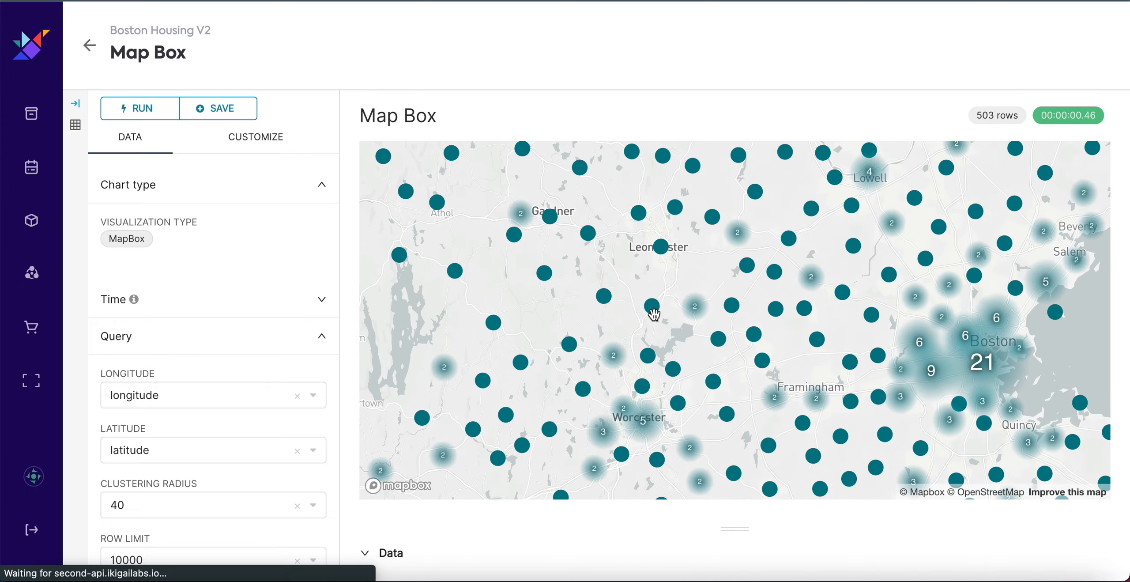
{"action": "scroll", "coordinate": [699, 305], "scroll_direction": "down", "scroll_amount": 2}
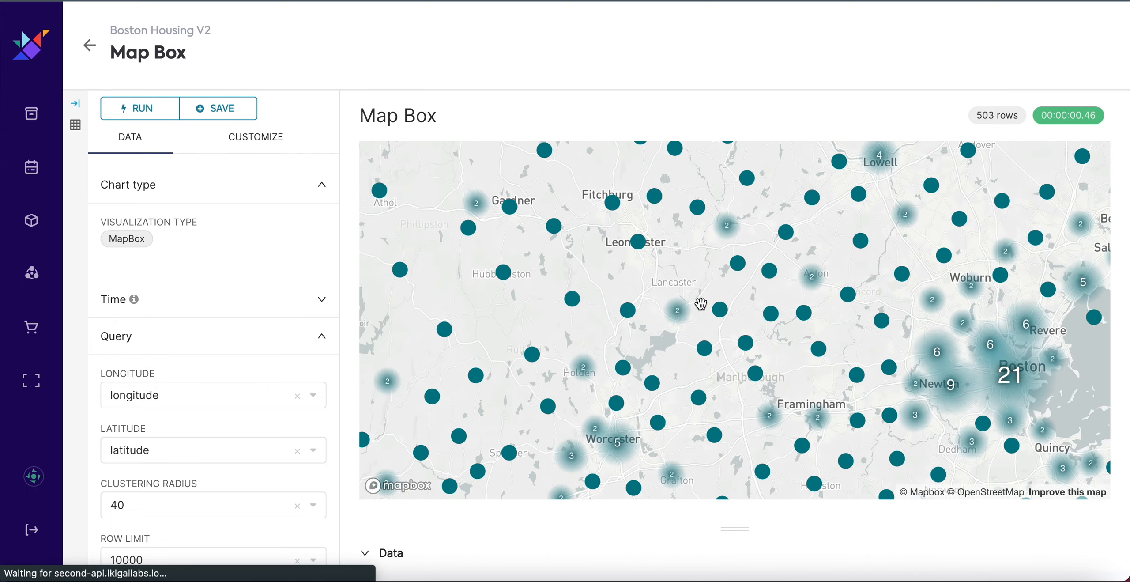
{"action": "scroll", "coordinate": [700, 303], "scroll_direction": "down", "scroll_amount": 4}
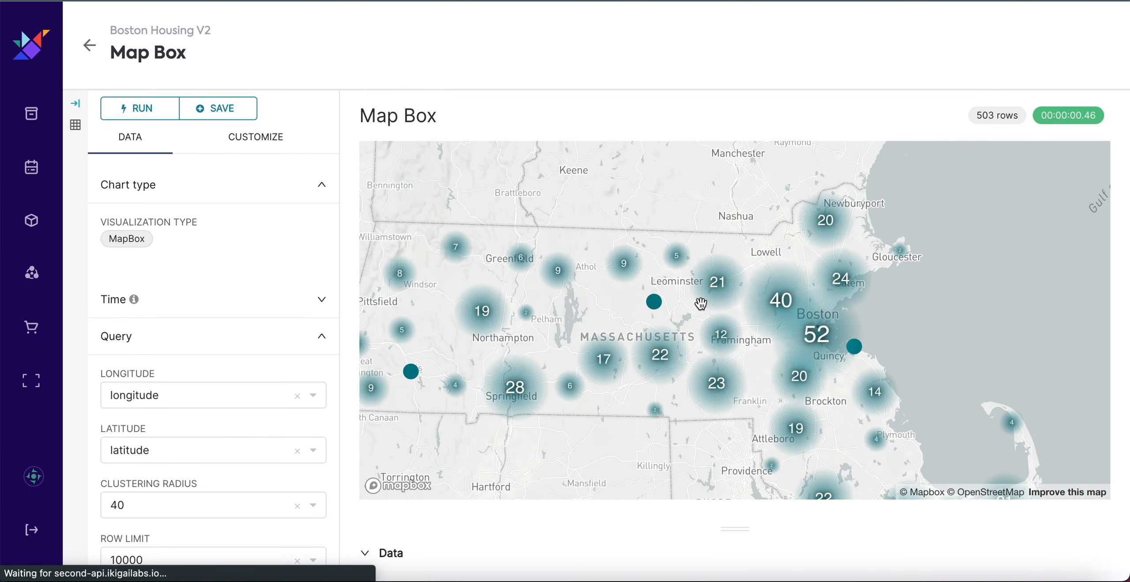
Step: Check the columns available for grouping and the form for adding a filter, without setting either
{"action": "scroll", "coordinate": [260, 385], "scroll_direction": "down", "scroll_amount": 6}
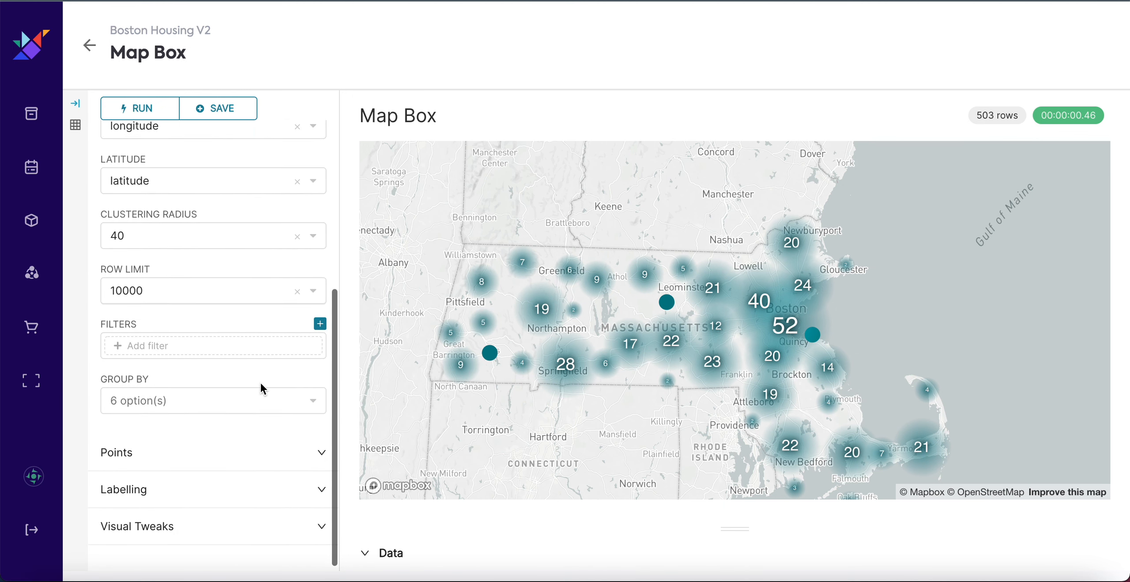
{"action": "left_click", "coordinate": [274, 402]}
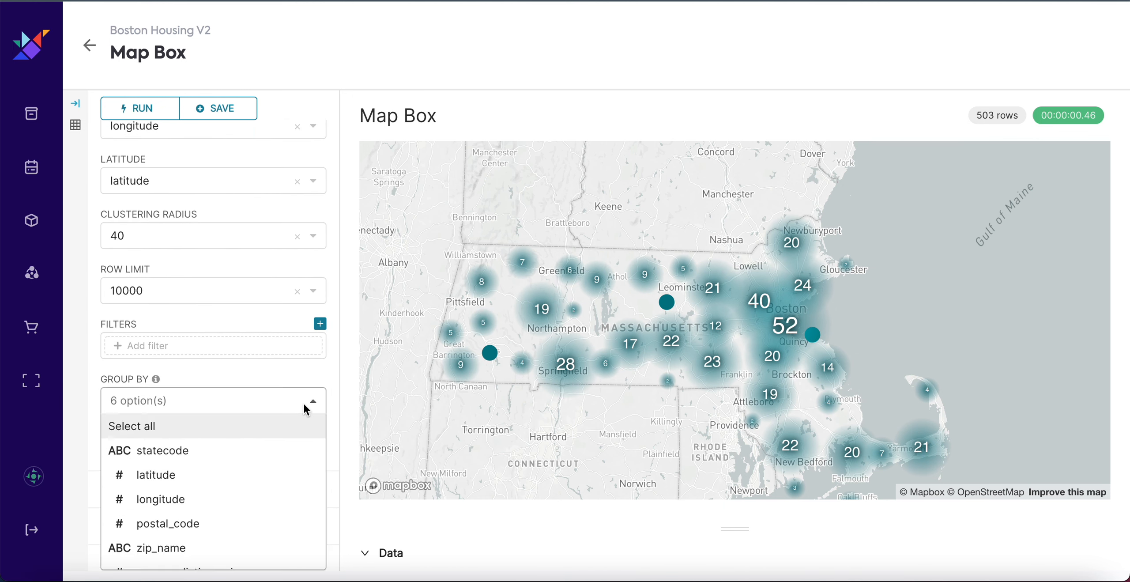
{"action": "scroll", "coordinate": [227, 486], "scroll_direction": "down", "scroll_amount": 1}
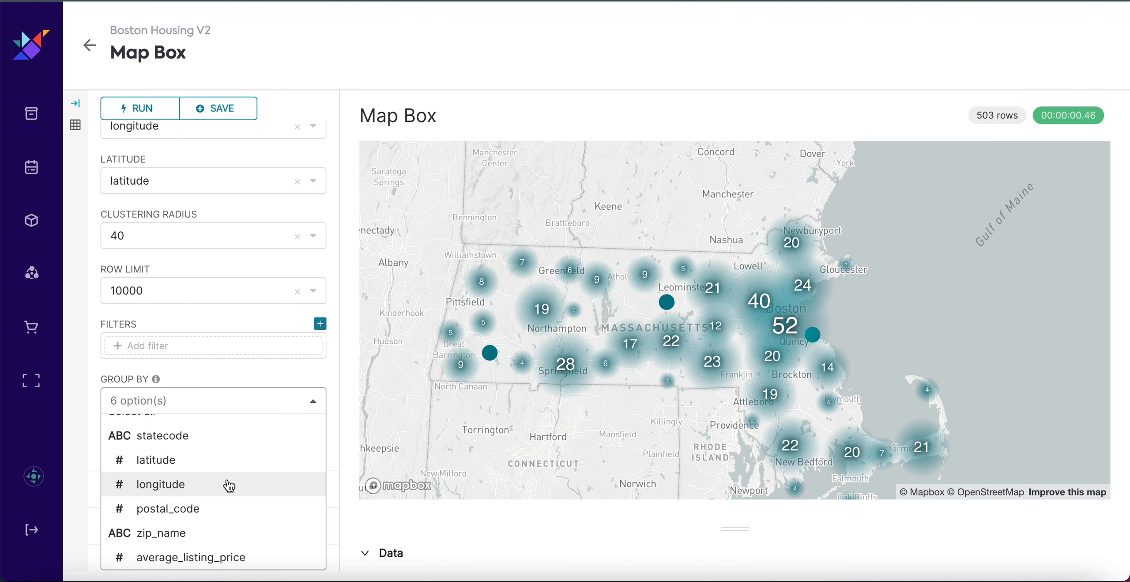
{"action": "left_click", "coordinate": [216, 365]}
{"action": "left_click", "coordinate": [215, 345]}
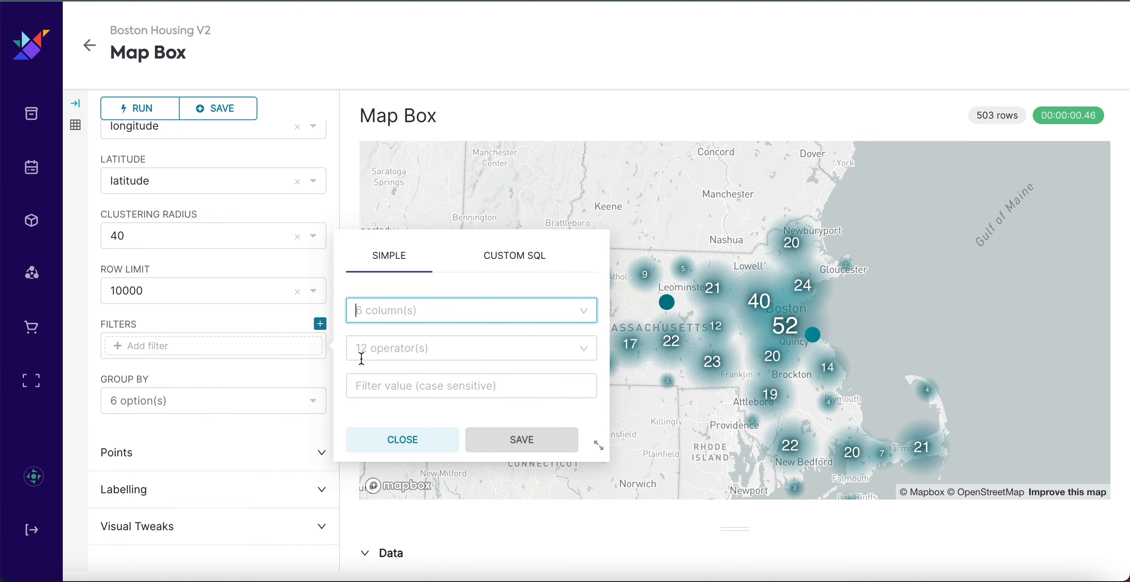
Step: Label the map points with average_listing_price and run the chart query
{"action": "left_click", "coordinate": [268, 489]}
{"action": "scroll", "coordinate": [235, 511], "scroll_direction": "down", "scroll_amount": 3}
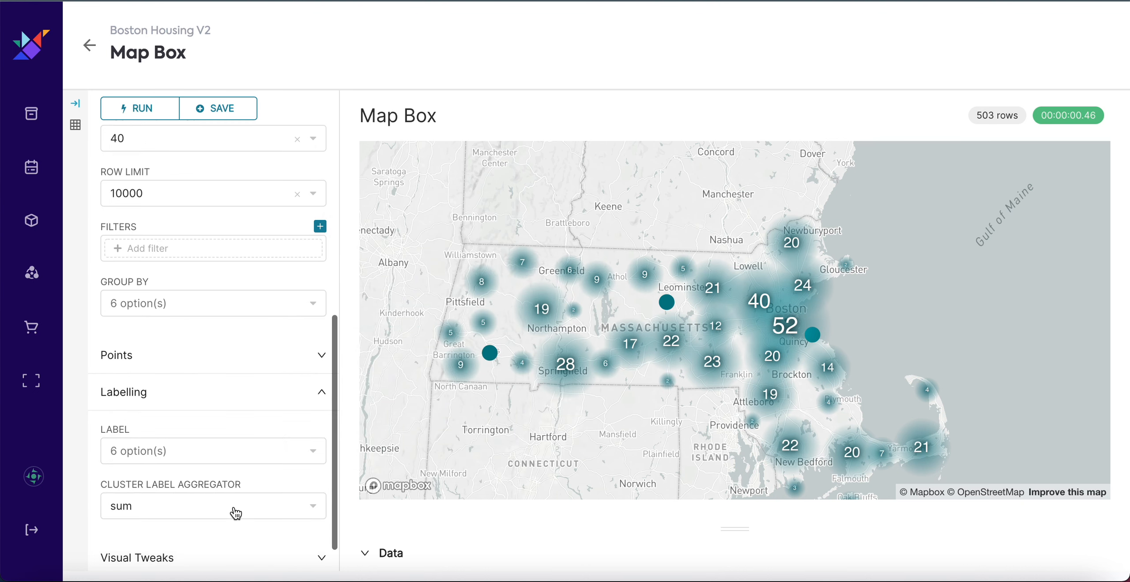
{"action": "left_click", "coordinate": [270, 442]}
{"action": "left_click", "coordinate": [257, 477]}
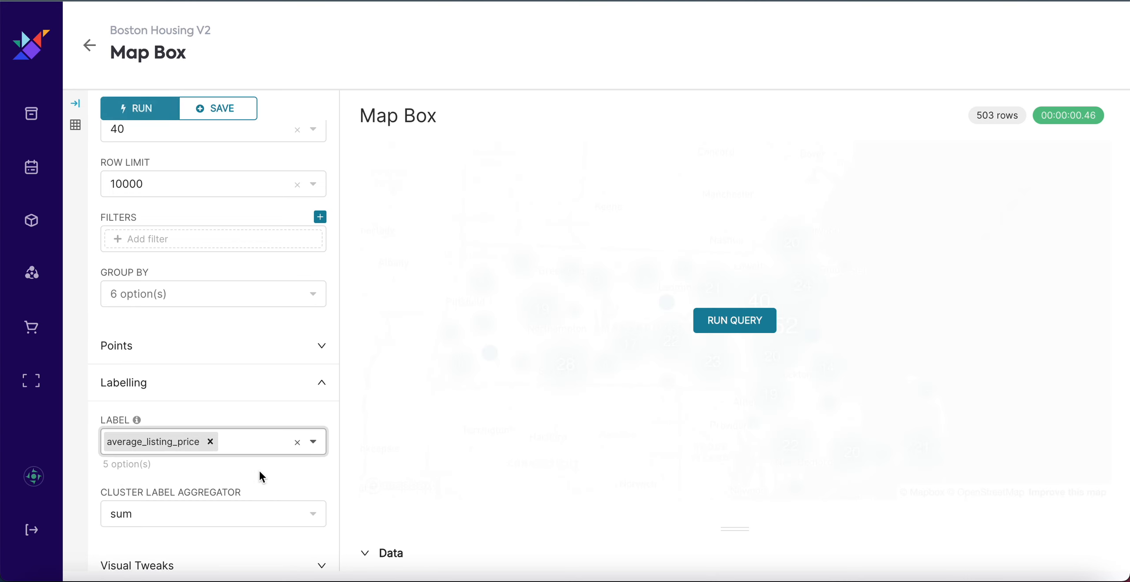
{"action": "left_click", "coordinate": [730, 321]}
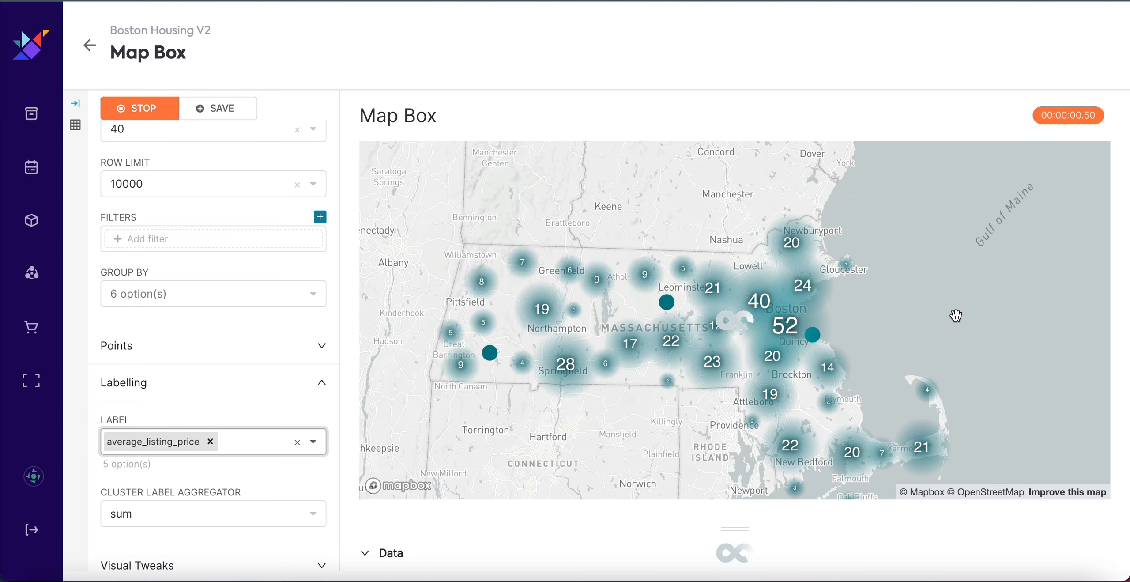
Step: Set the cluster label aggregator to mean and rerun the chart query
{"action": "scroll", "coordinate": [731, 281], "scroll_direction": "down", "scroll_amount": 3}
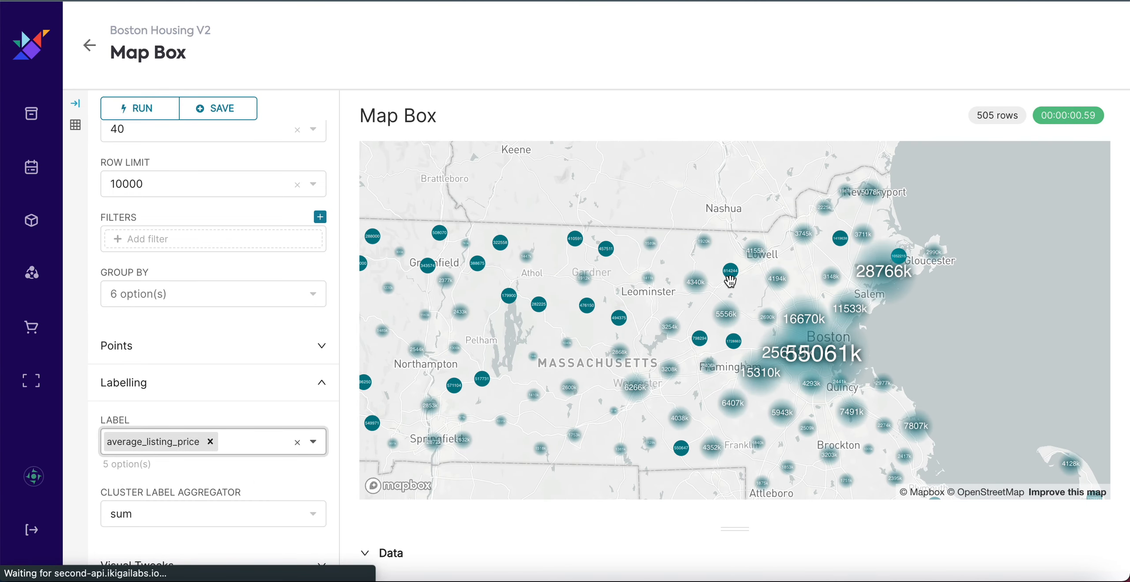
{"action": "scroll", "coordinate": [731, 281], "scroll_direction": "up", "scroll_amount": 3}
{"action": "scroll", "coordinate": [731, 281], "scroll_direction": "down", "scroll_amount": 3}
{"action": "scroll", "coordinate": [733, 280], "scroll_direction": "up", "scroll_amount": 5}
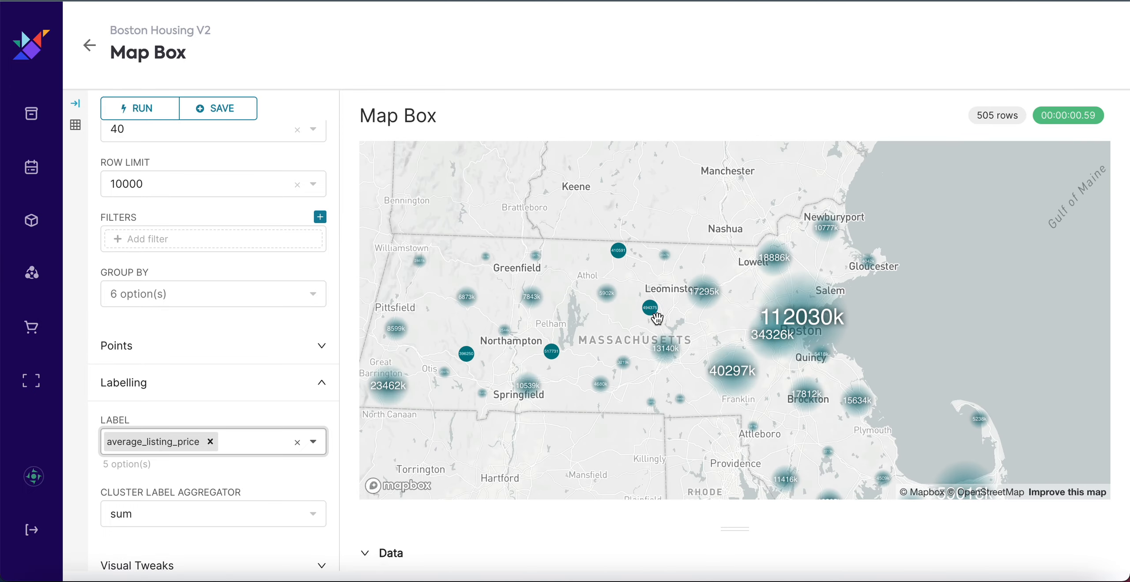
{"action": "scroll", "coordinate": [565, 315], "scroll_direction": "up", "scroll_amount": 3}
{"action": "scroll", "coordinate": [566, 315], "scroll_direction": "down", "scroll_amount": 2}
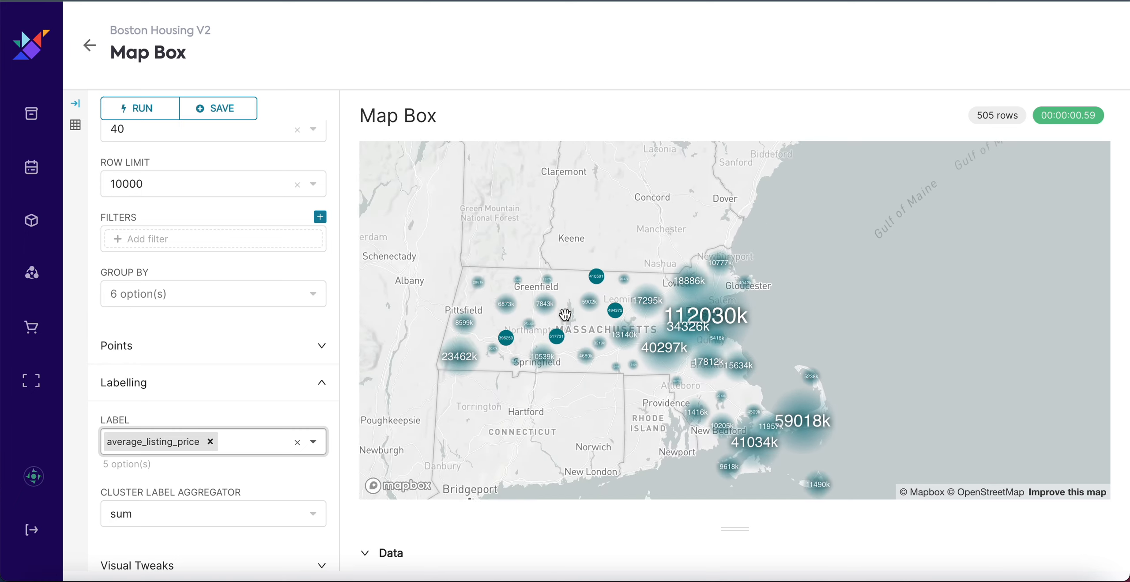
{"action": "left_click", "coordinate": [313, 513]}
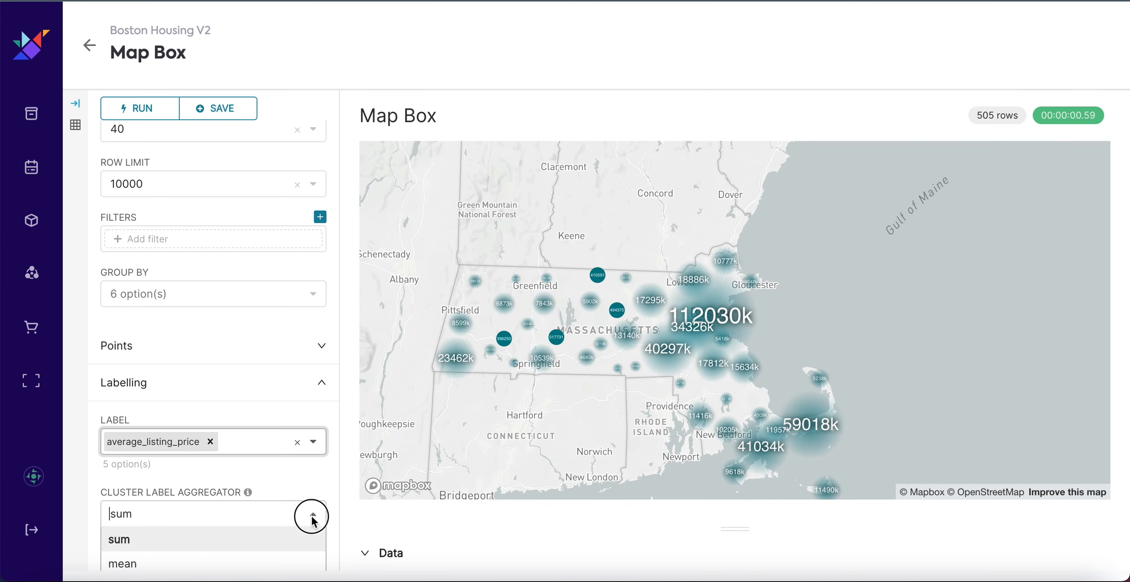
{"action": "scroll", "coordinate": [245, 494], "scroll_direction": "down", "scroll_amount": 2}
{"action": "left_click", "coordinate": [243, 496]}
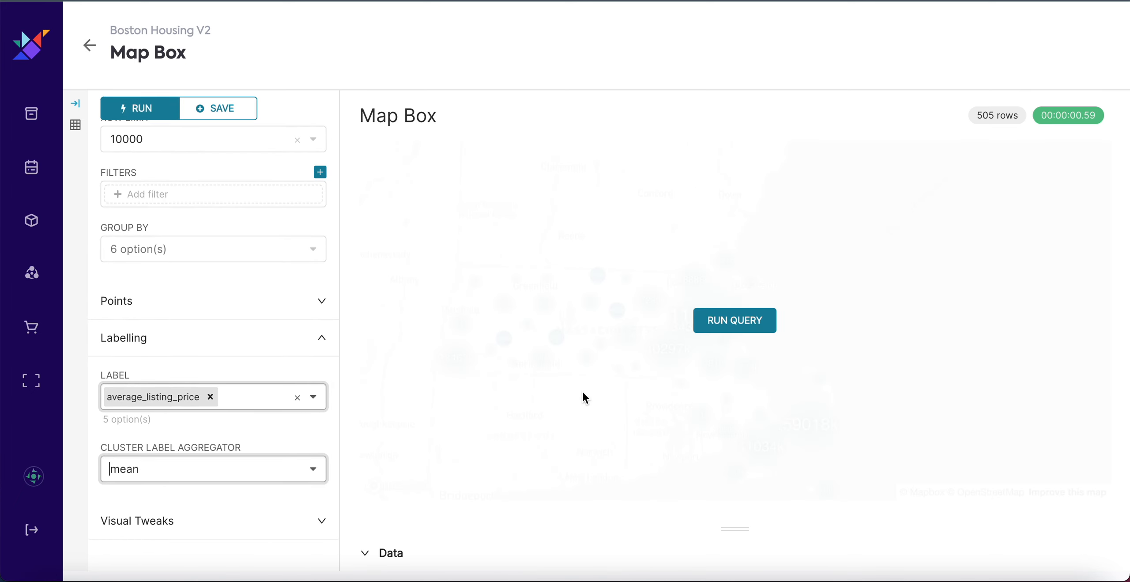
{"action": "left_click", "coordinate": [724, 318]}
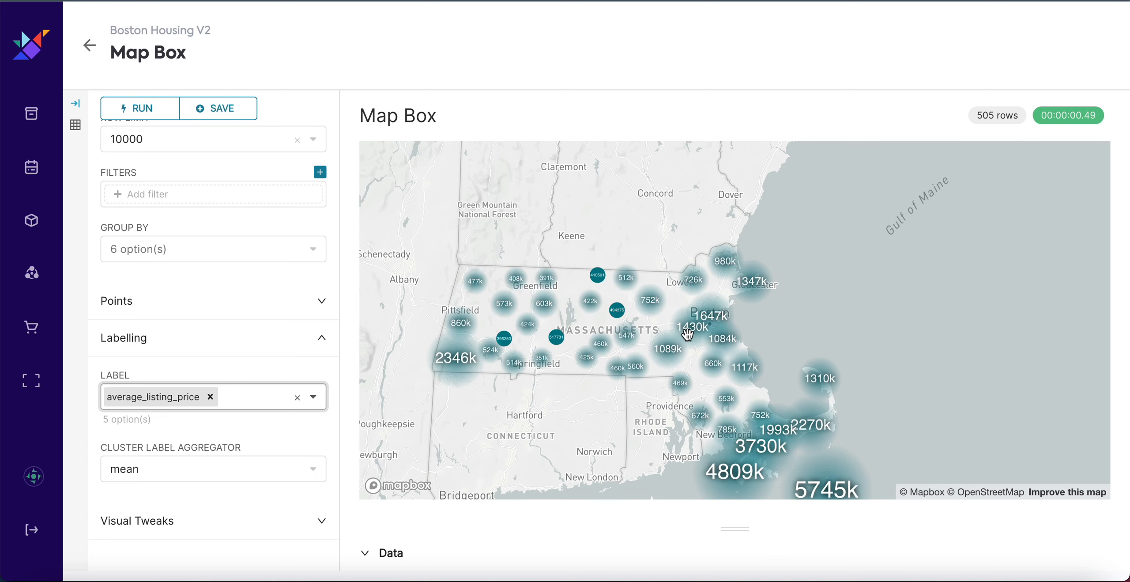
Step: Examine the mean listing price labels across Massachusetts, including Nantucket and the Boston area, at different map scales
{"action": "scroll", "coordinate": [715, 300], "scroll_direction": "up", "scroll_amount": 2}
{"action": "scroll", "coordinate": [715, 300], "scroll_direction": "down", "scroll_amount": 3}
{"action": "left_click_drag", "start_coordinate": [703, 381], "coordinate": [645, 299]}
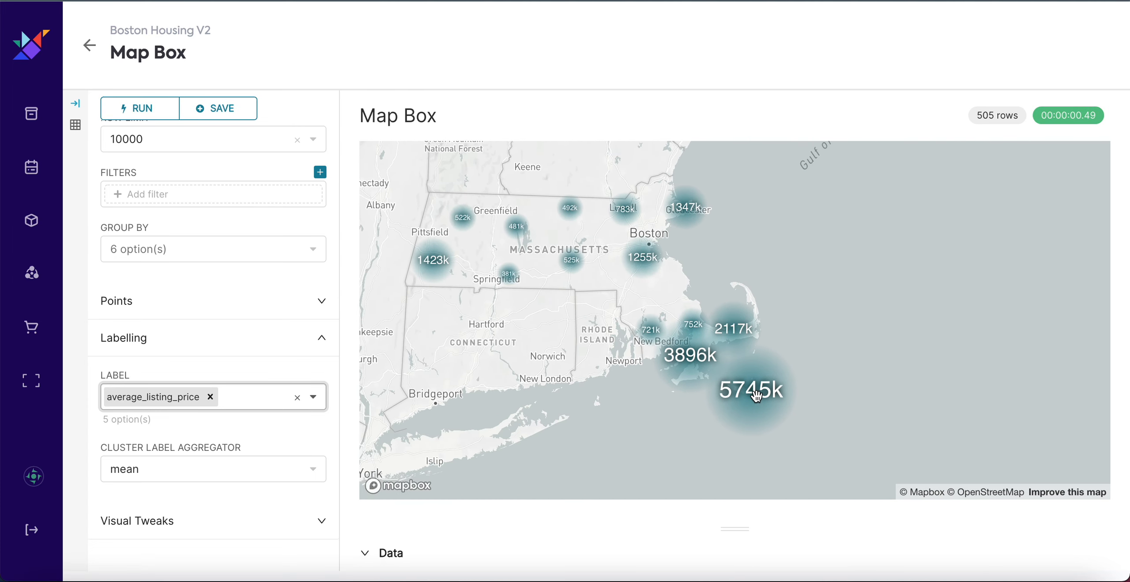
{"action": "scroll", "coordinate": [756, 408], "scroll_direction": "up", "scroll_amount": 6}
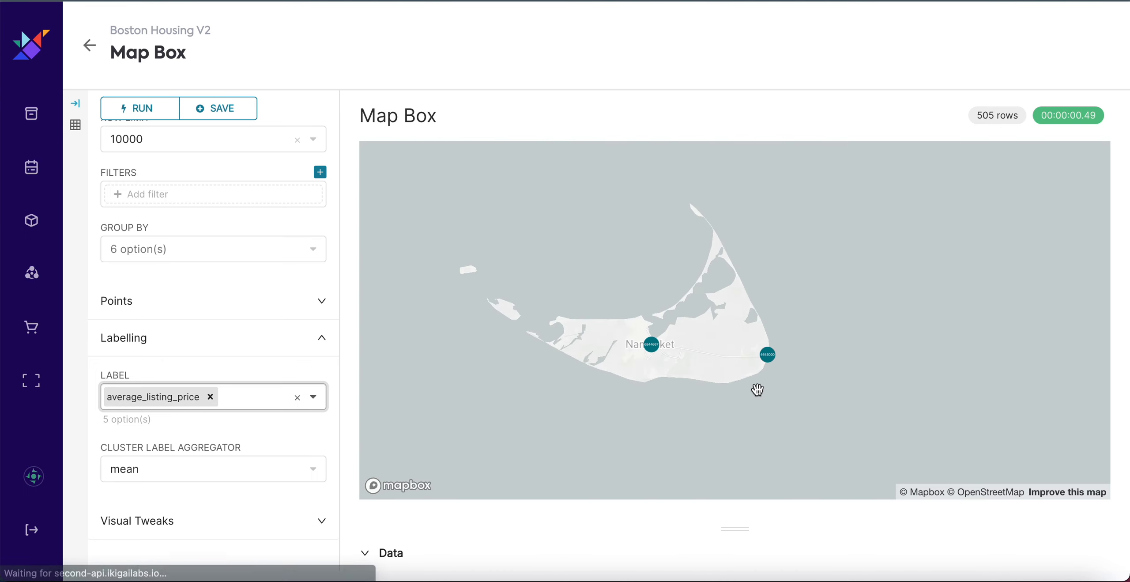
{"action": "scroll", "coordinate": [761, 355], "scroll_direction": "down", "scroll_amount": 3}
{"action": "scroll", "coordinate": [759, 356], "scroll_direction": "down", "scroll_amount": 4}
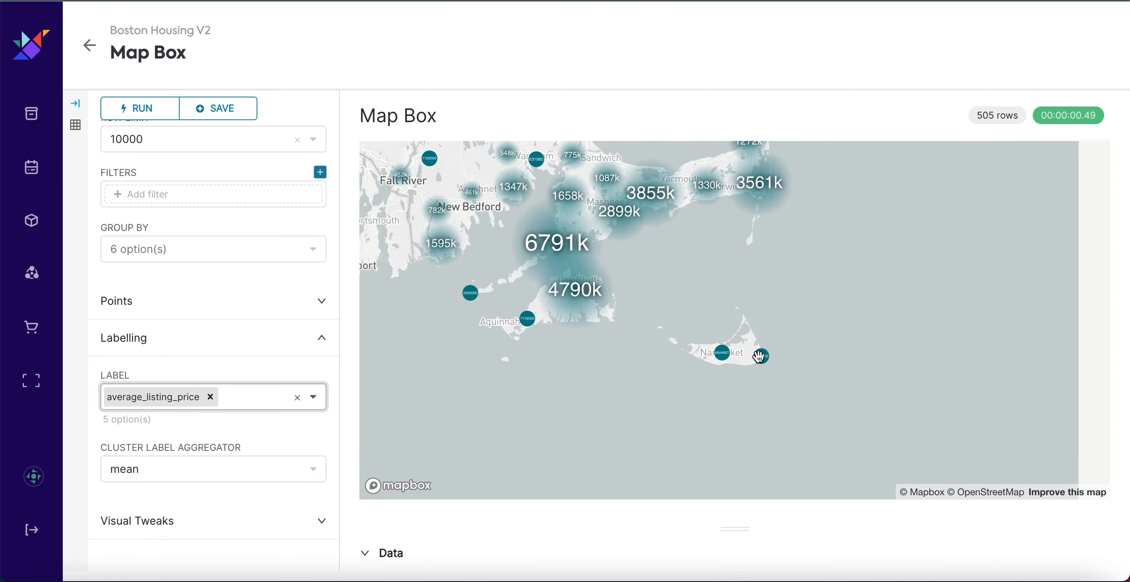
{"action": "scroll", "coordinate": [750, 355], "scroll_direction": "down", "scroll_amount": 4}
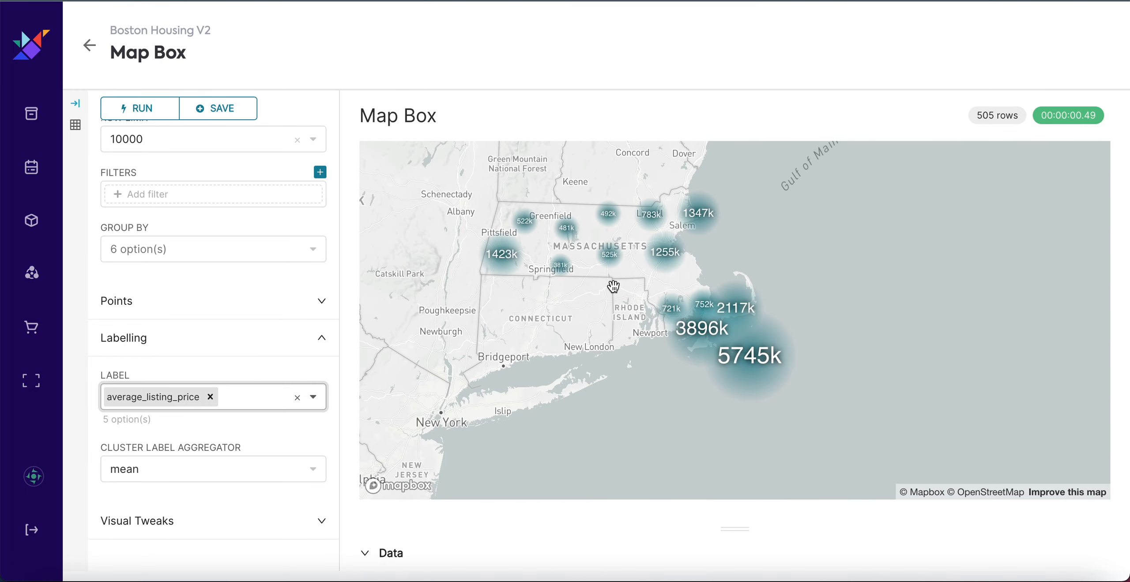
{"action": "double_click", "coordinate": [616, 307]}
{"action": "scroll", "coordinate": [600, 287], "scroll_direction": "up", "scroll_amount": 2}
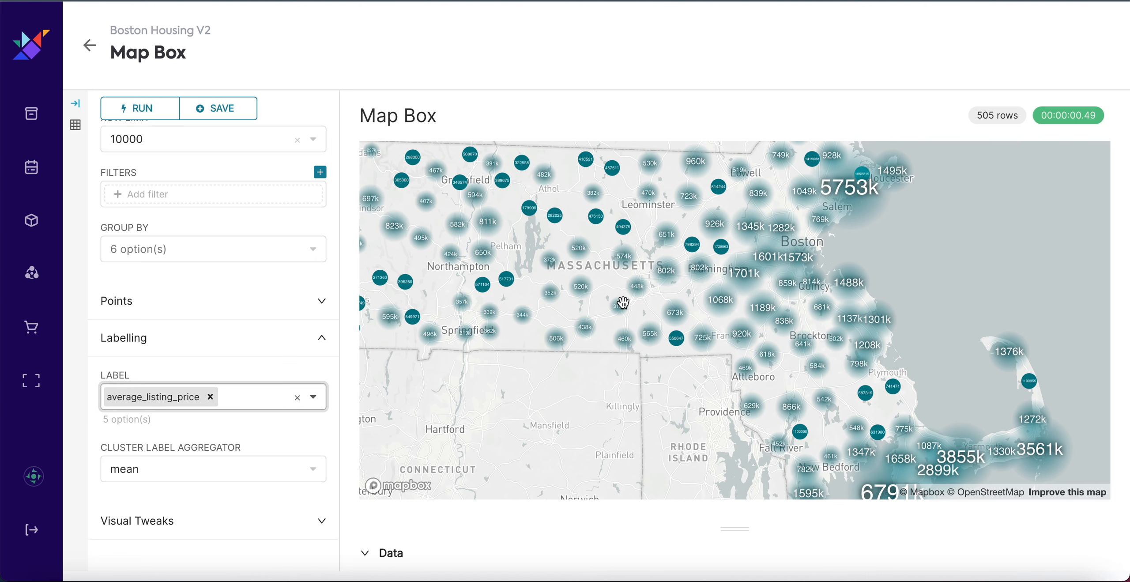
{"action": "scroll", "coordinate": [593, 239], "scroll_direction": "down", "scroll_amount": 3}
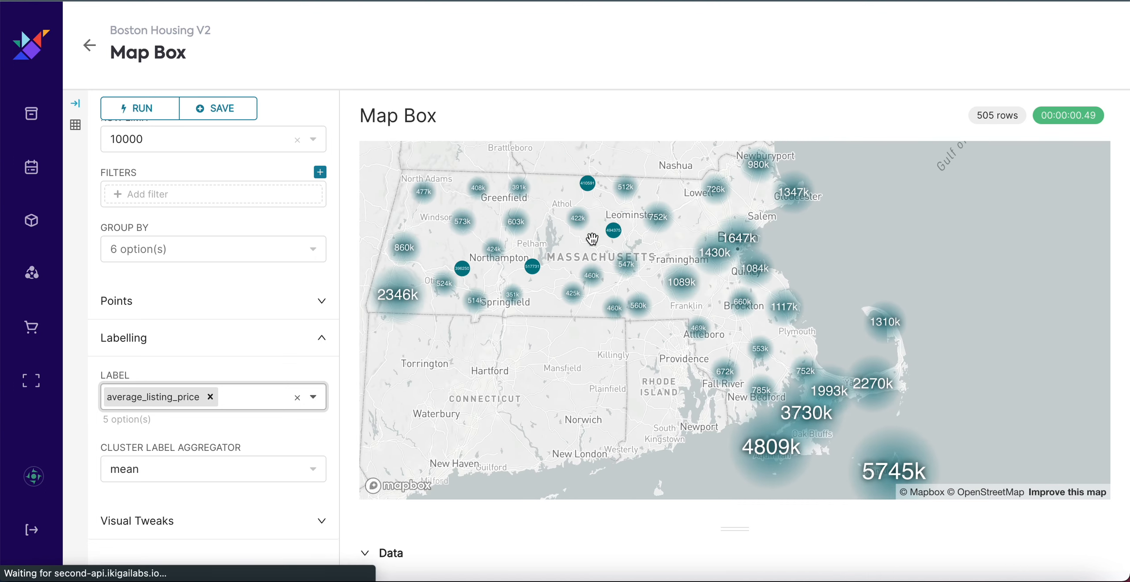